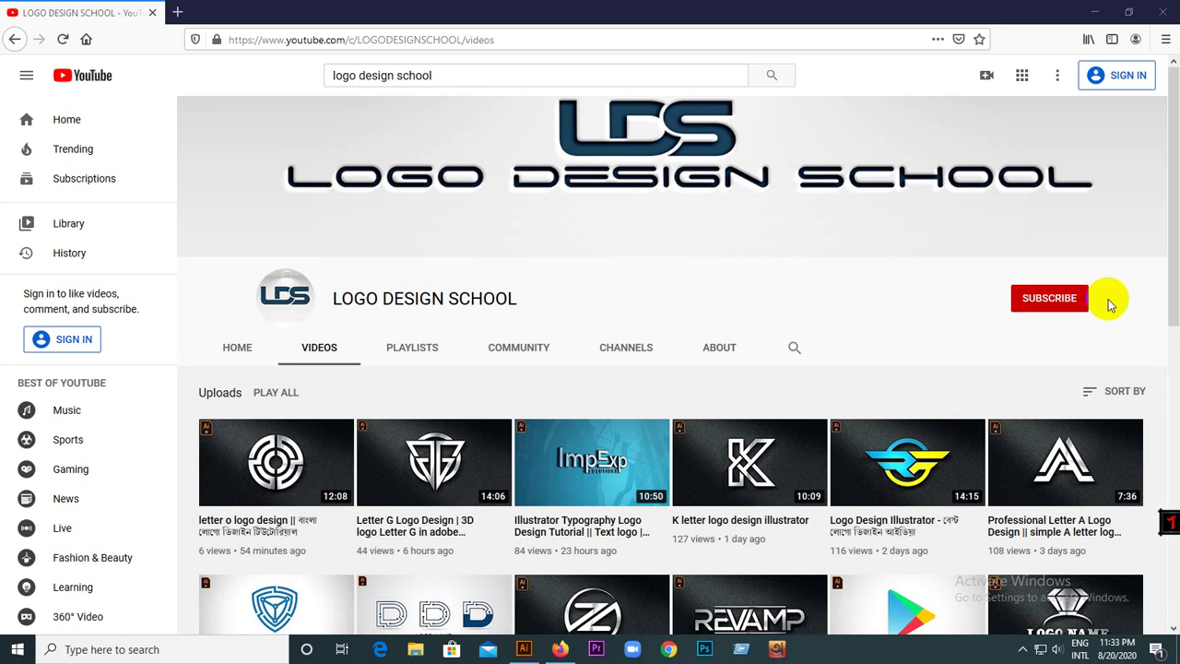
# Switch from the YouTube videos page to the Illustrator document with the reference 3D H.
pyautogui.click(523, 649)
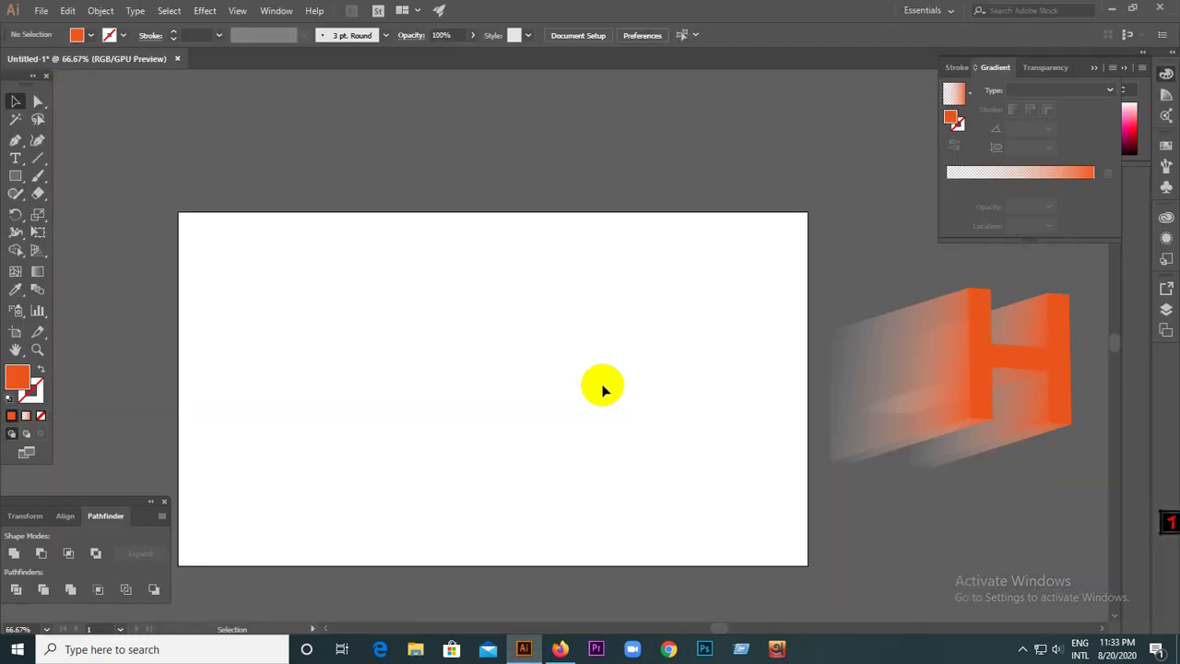
# Type a small letter H on the artboard with the Type tool.
pyautogui.scroll(-2, 495, 402)
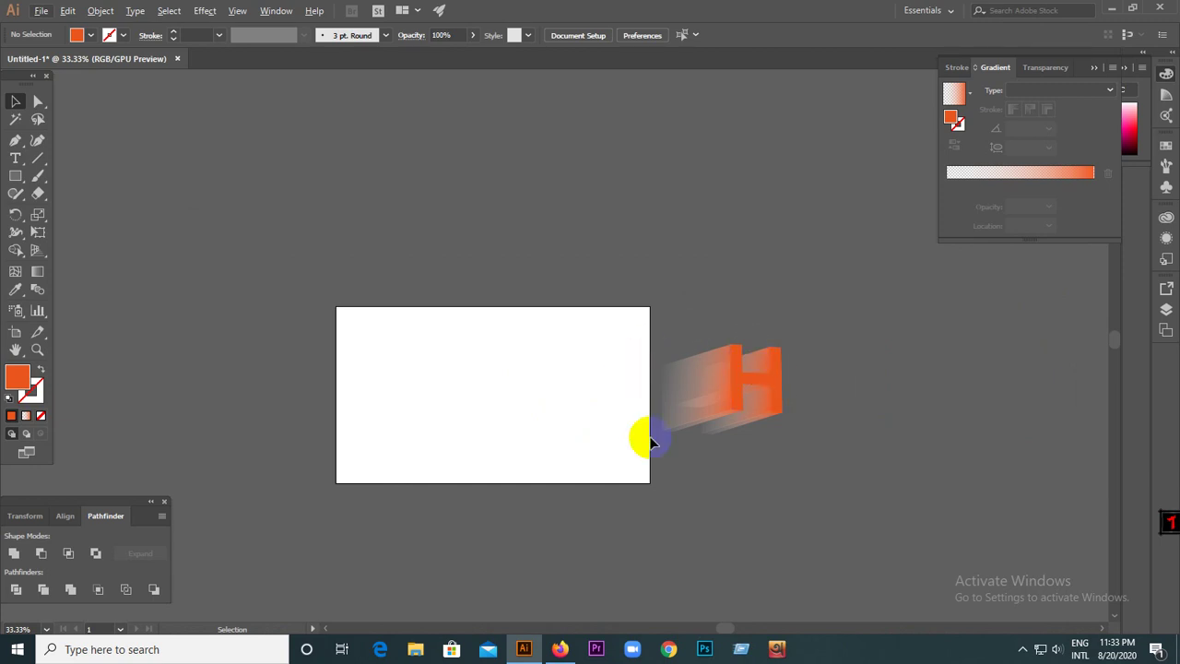
pyautogui.scroll(1, 685, 386)
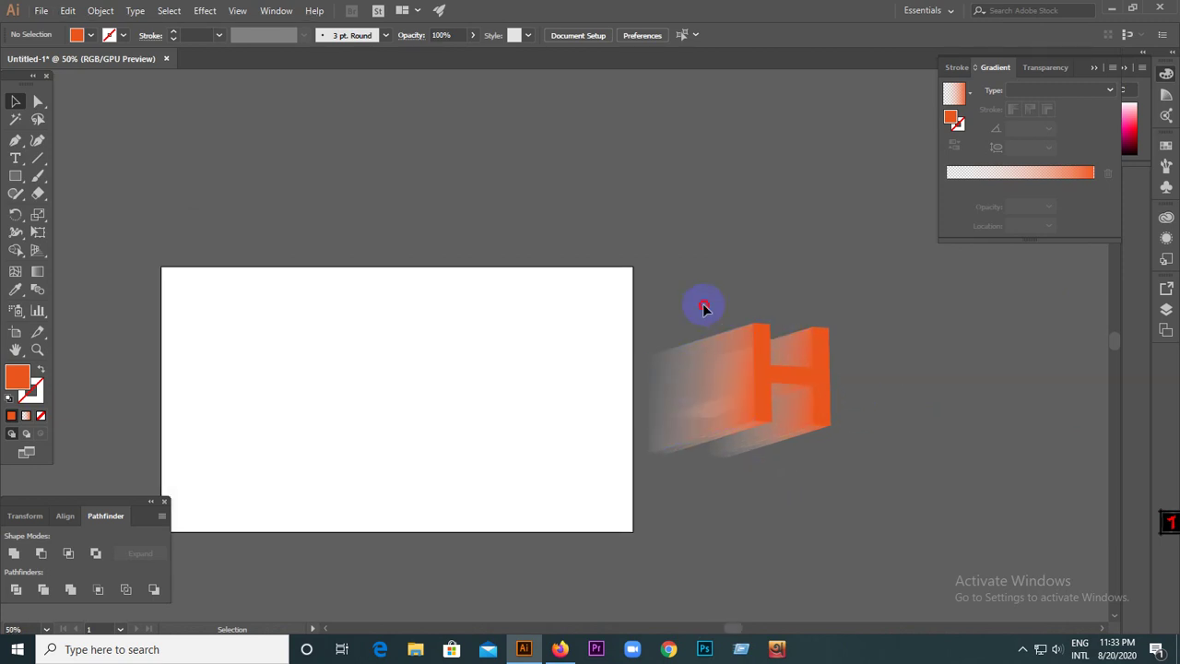
pyautogui.scroll(-1, 586, 365)
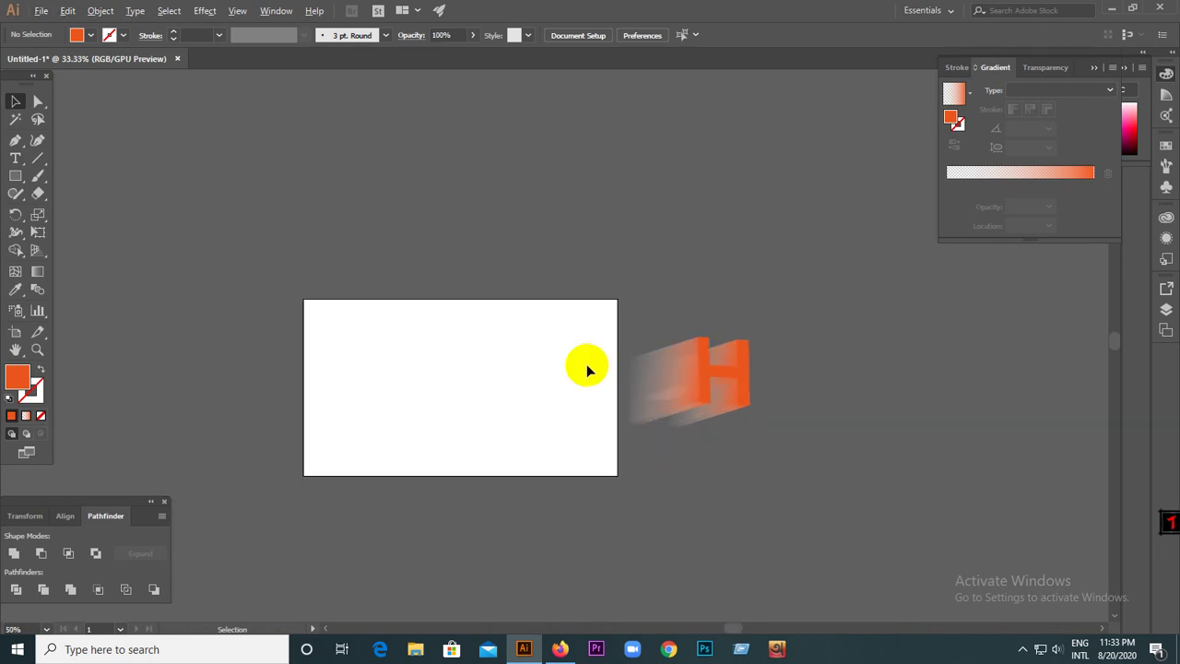
pyautogui.scroll(2, 468, 402)
pyautogui.scroll(1, 348, 391)
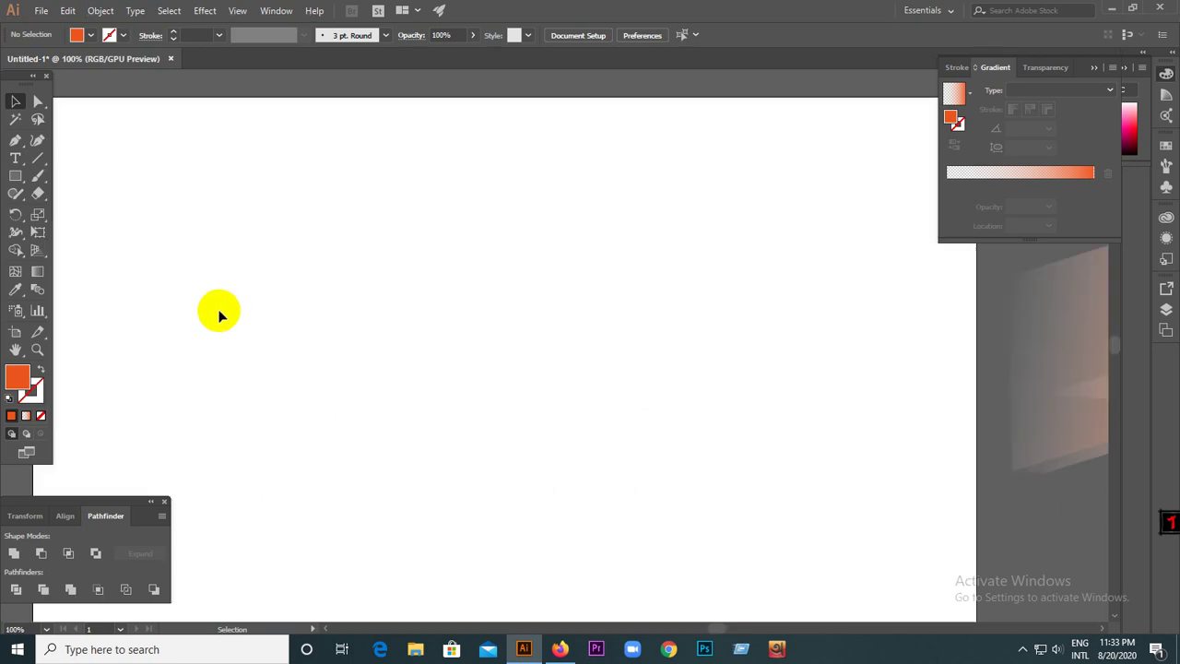
pyautogui.click(15, 159)
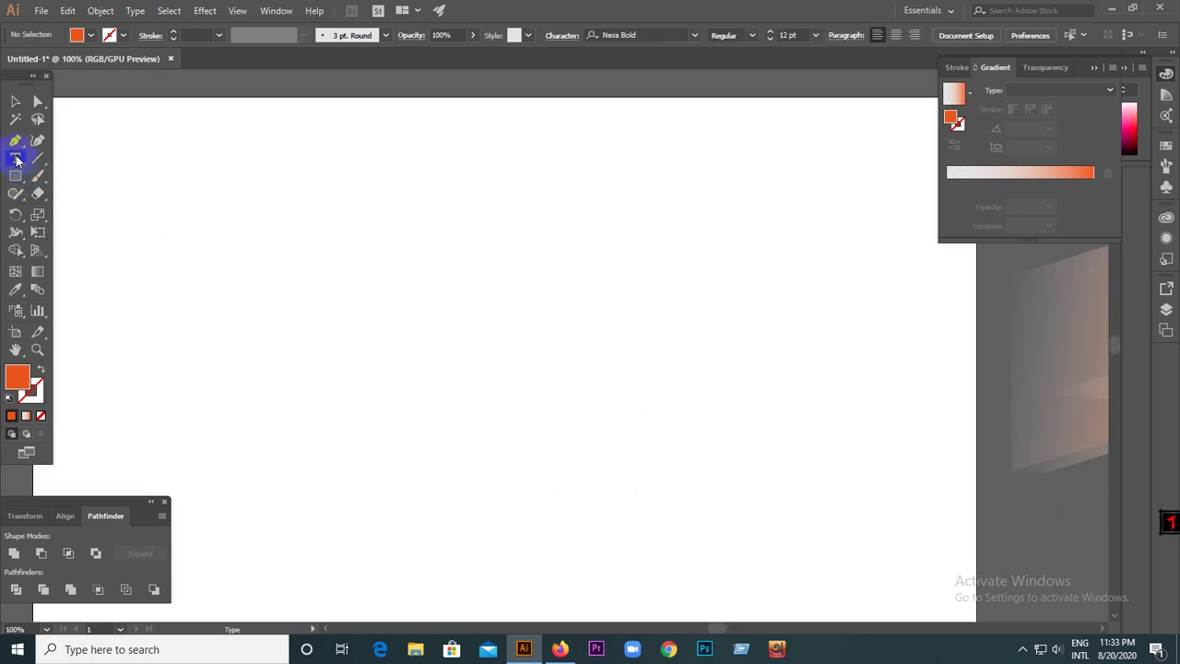
pyautogui.click(366, 323)
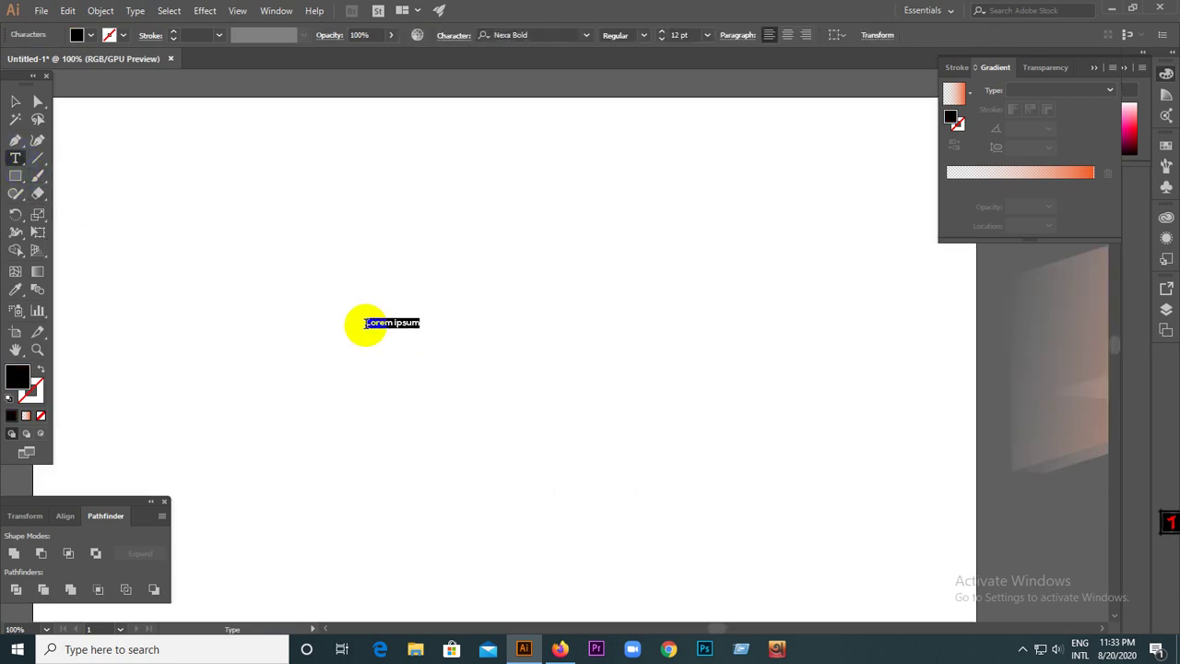
pyautogui.write('H')
pyautogui.click(15, 101)
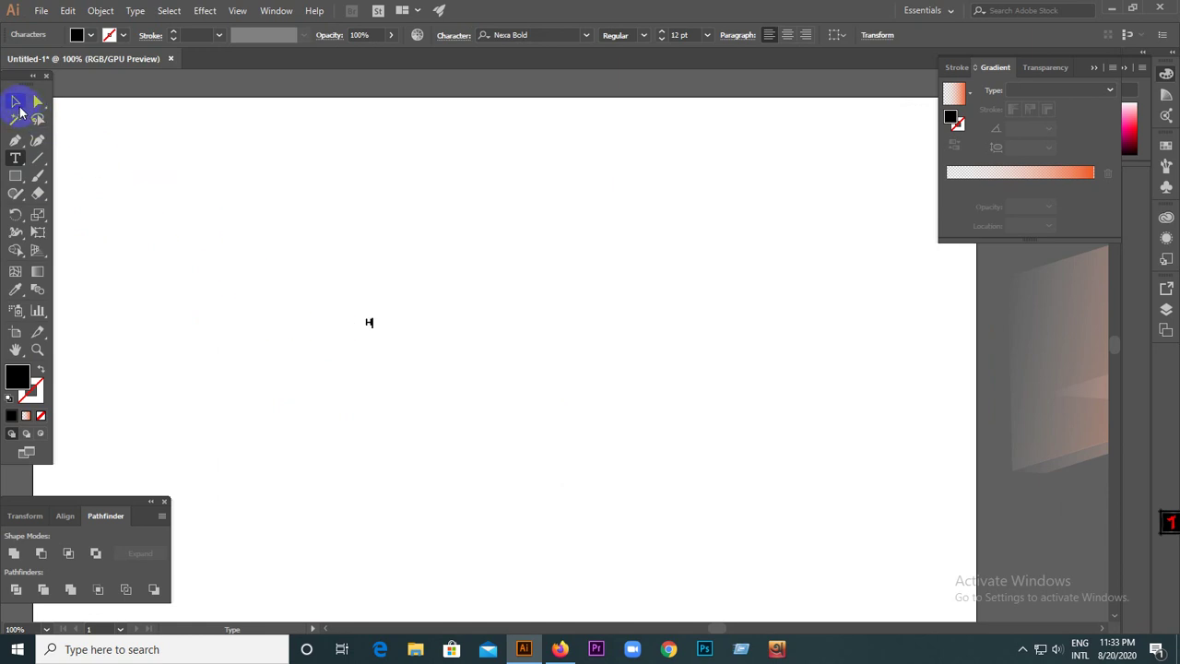
pyautogui.click(311, 345)
# Scale the H up into a large black Nexa Bold letter.
pyautogui.click(369, 324)
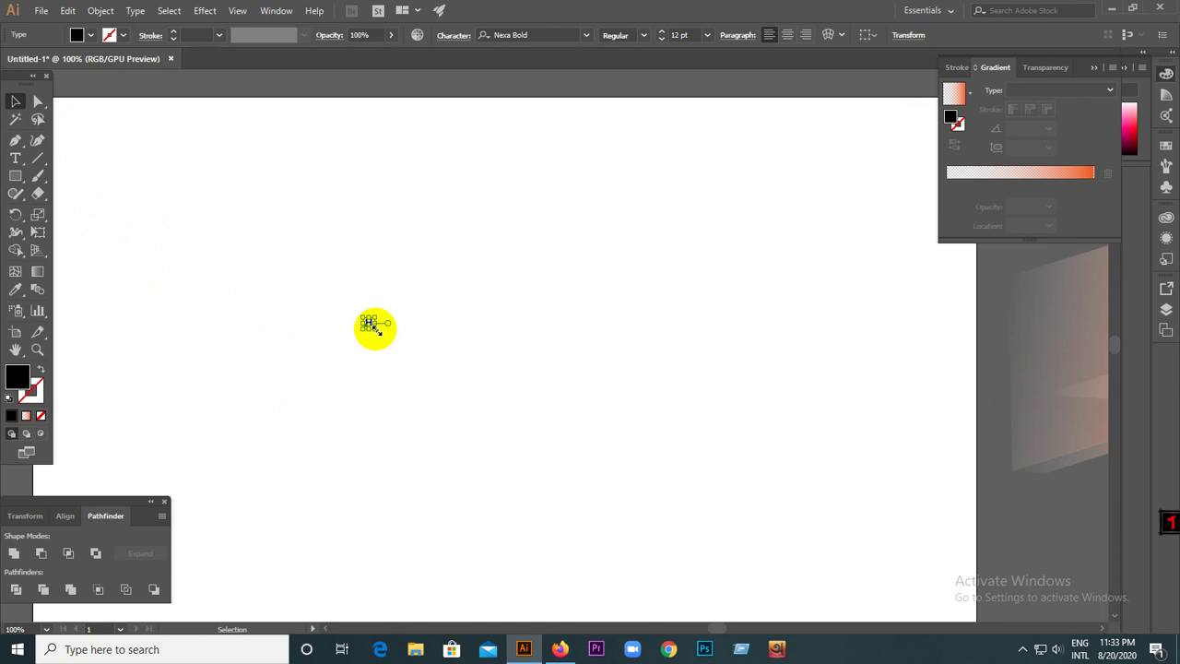
pyautogui.moveTo(374, 328); pyautogui.dragTo(444, 439)
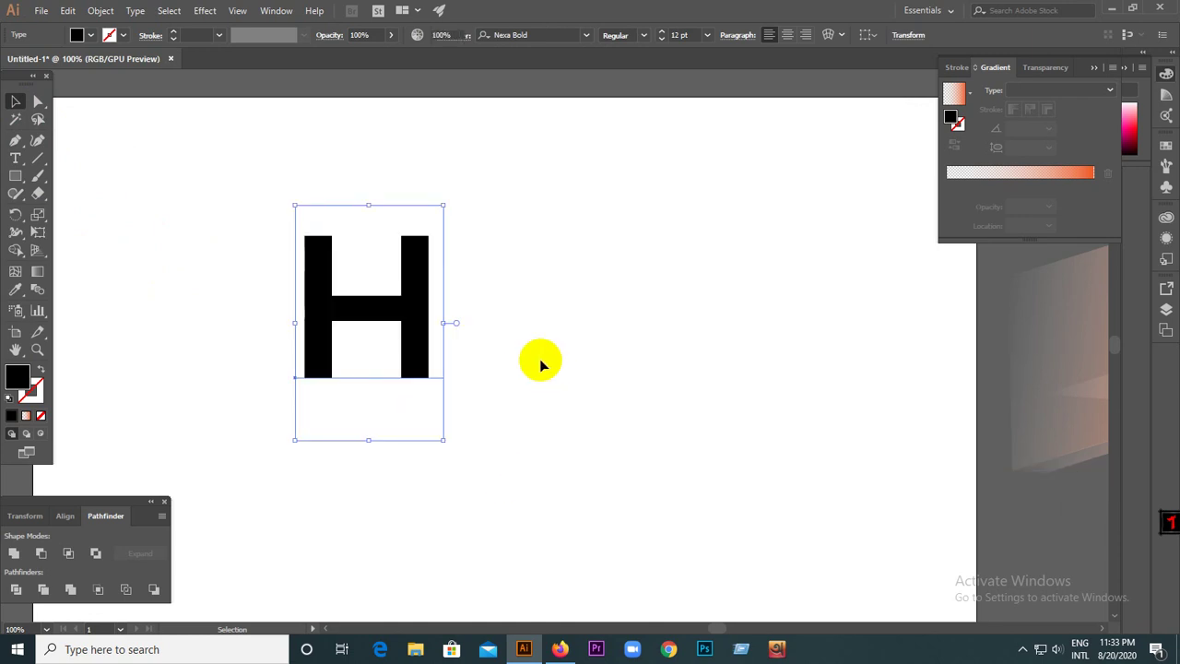
pyautogui.click(541, 364)
pyautogui.scroll(-2, 539, 360)
pyautogui.scroll(-1, 459, 260)
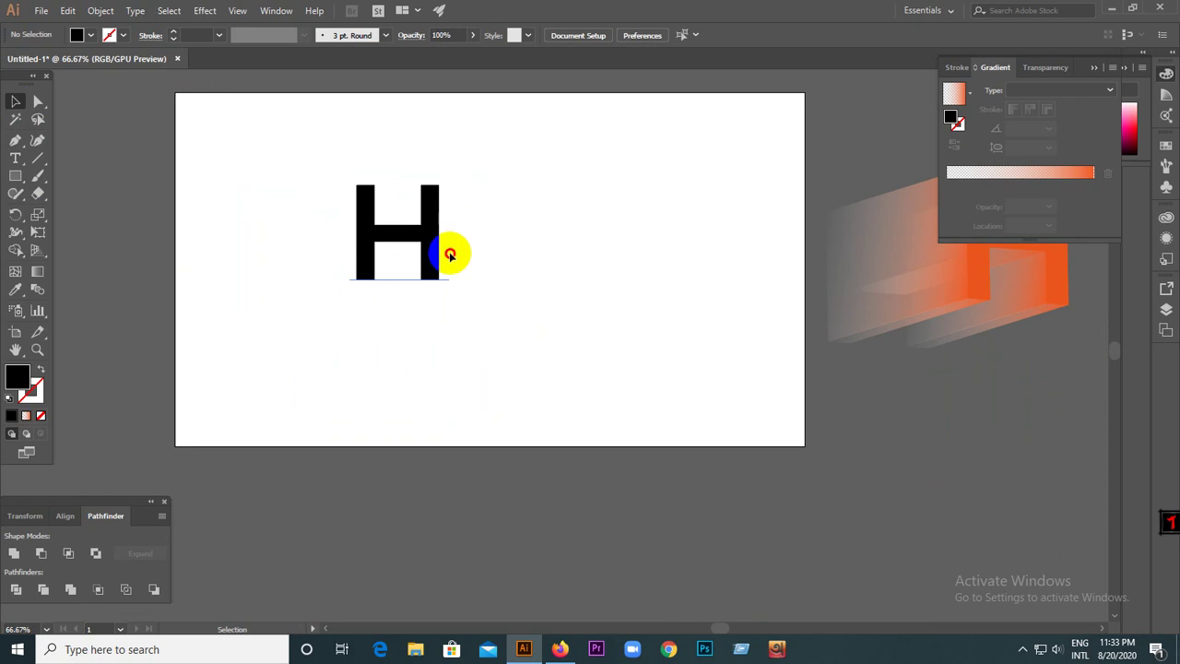
# Move and enlarge the H near the artboard centre and convert it to outlines.
pyautogui.moveTo(449, 255); pyautogui.dragTo(519, 295)
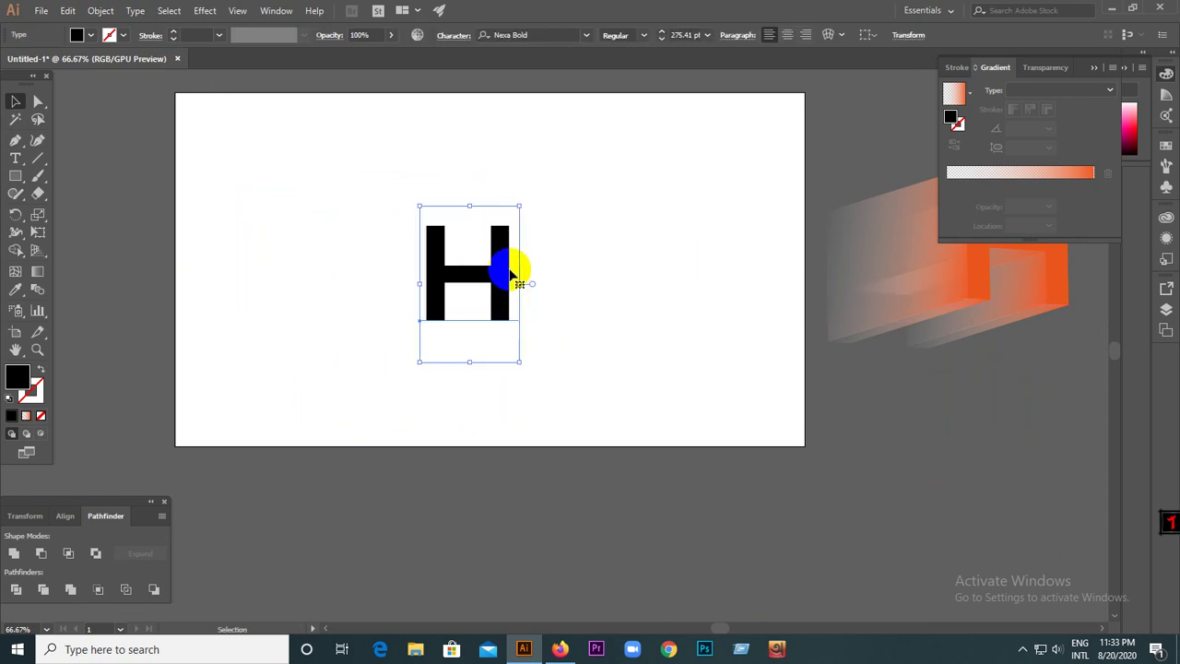
pyautogui.moveTo(520, 361); pyautogui.dragTo(533, 384)
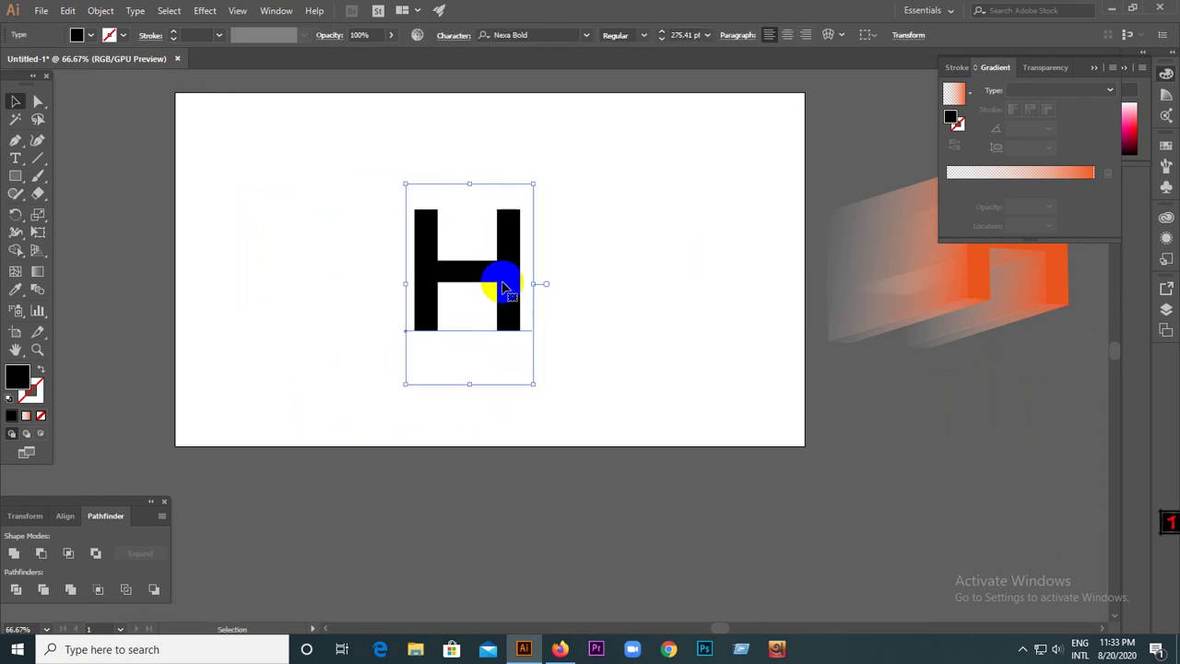
pyautogui.rightClick(505, 287)
pyautogui.click(542, 381)
pyautogui.click(514, 243)
# Fill the outlined H with orange EF6214.
pyautogui.click(29, 384)
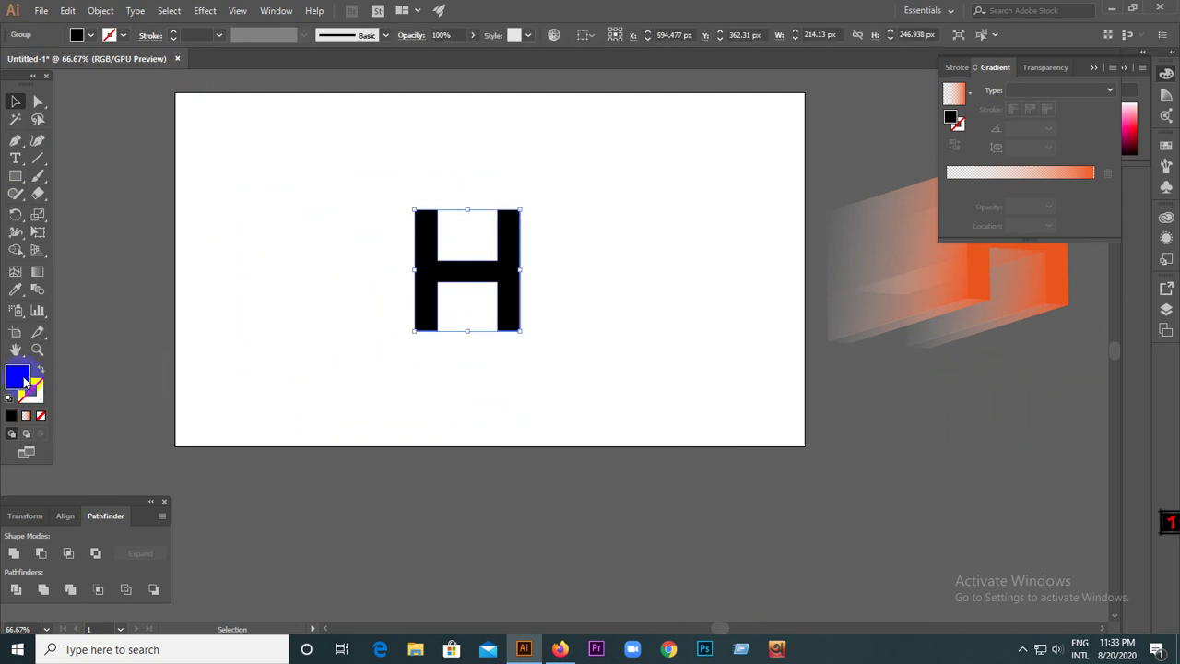
pyautogui.click(885, 463)
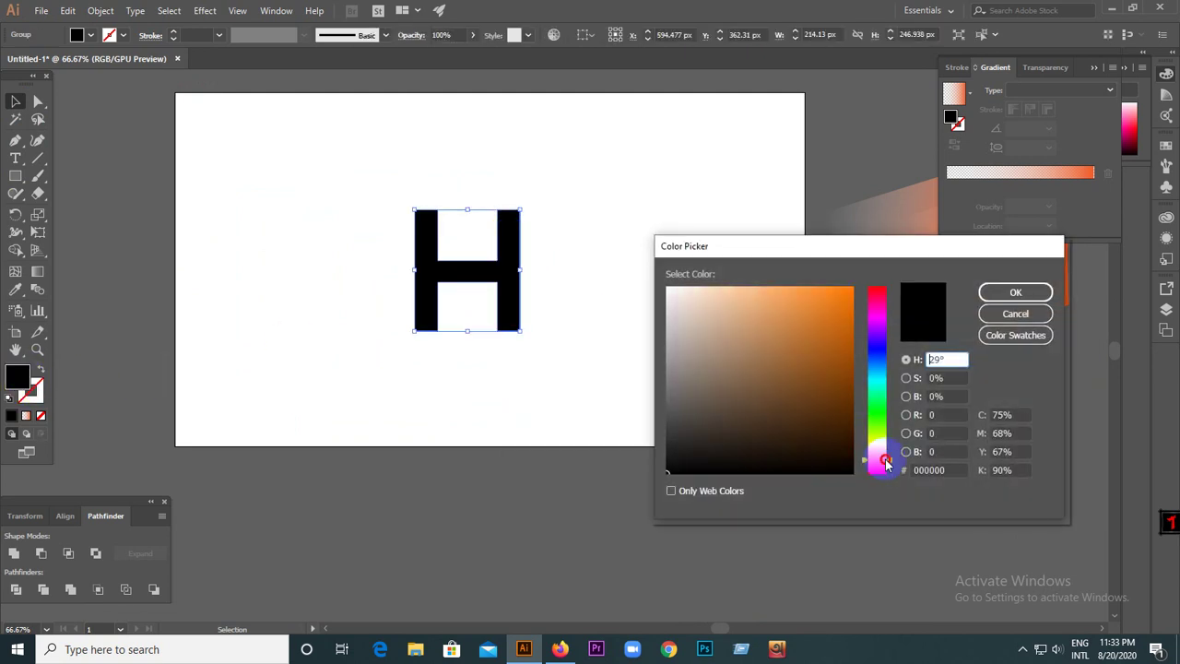
pyautogui.click(837, 295)
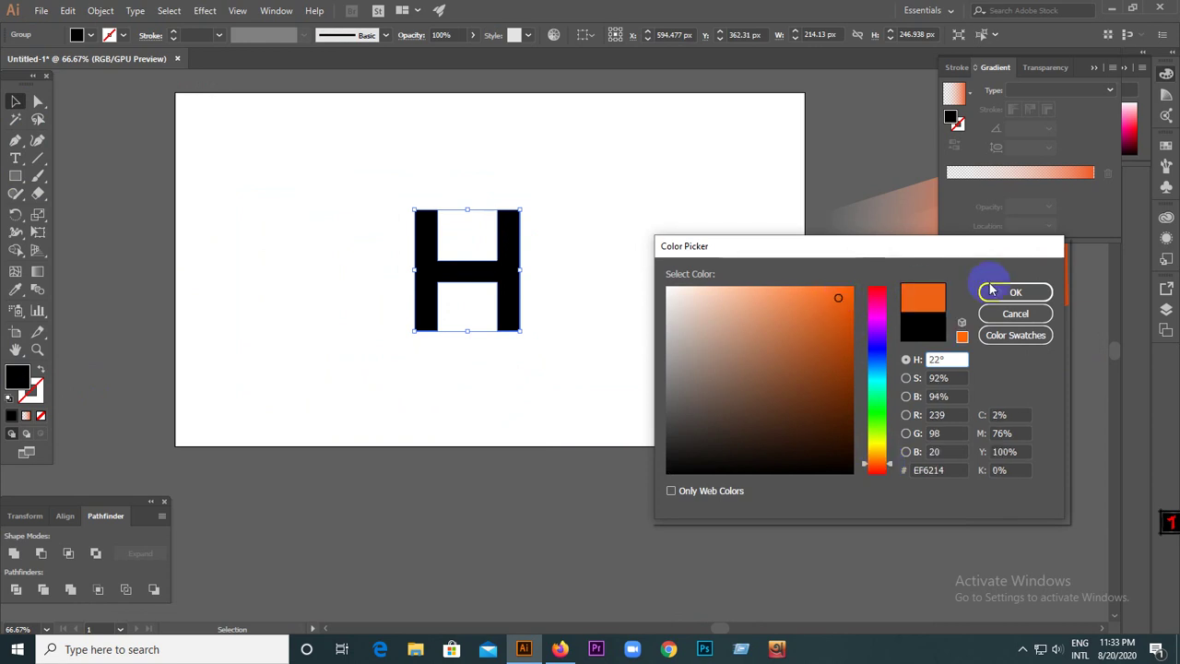
pyautogui.click(1009, 293)
pyautogui.click(413, 293)
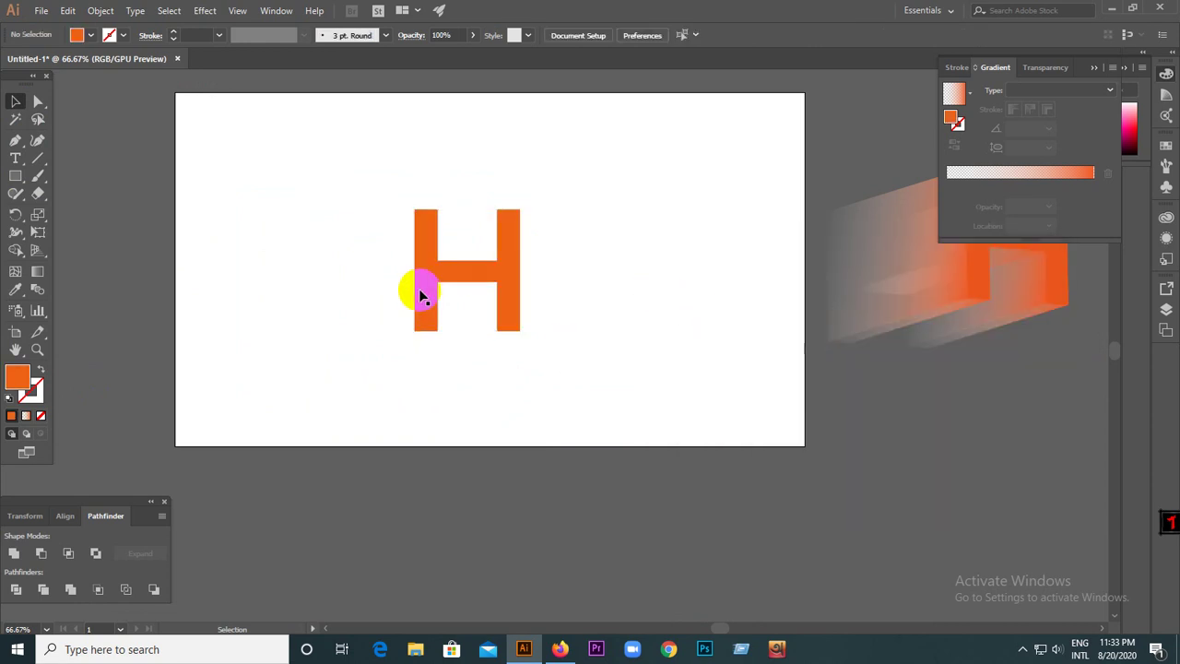
pyautogui.click(430, 275)
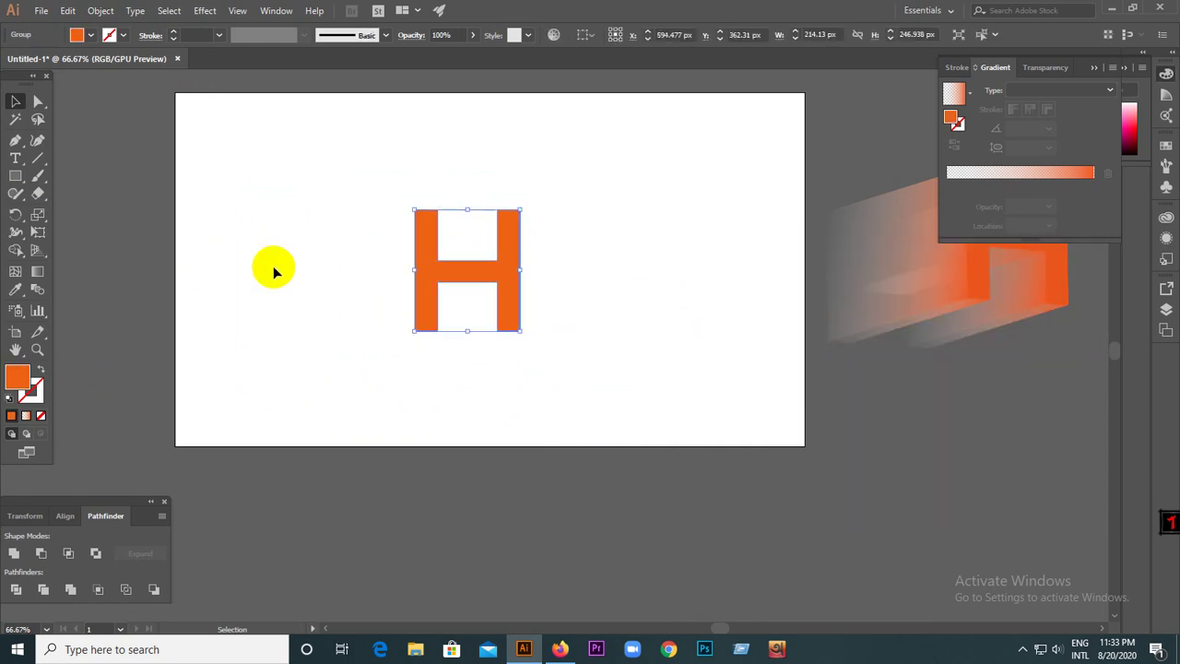
# Apply a 3D Extrude & Bevel effect to the H with preview on.
pyautogui.click(198, 10)
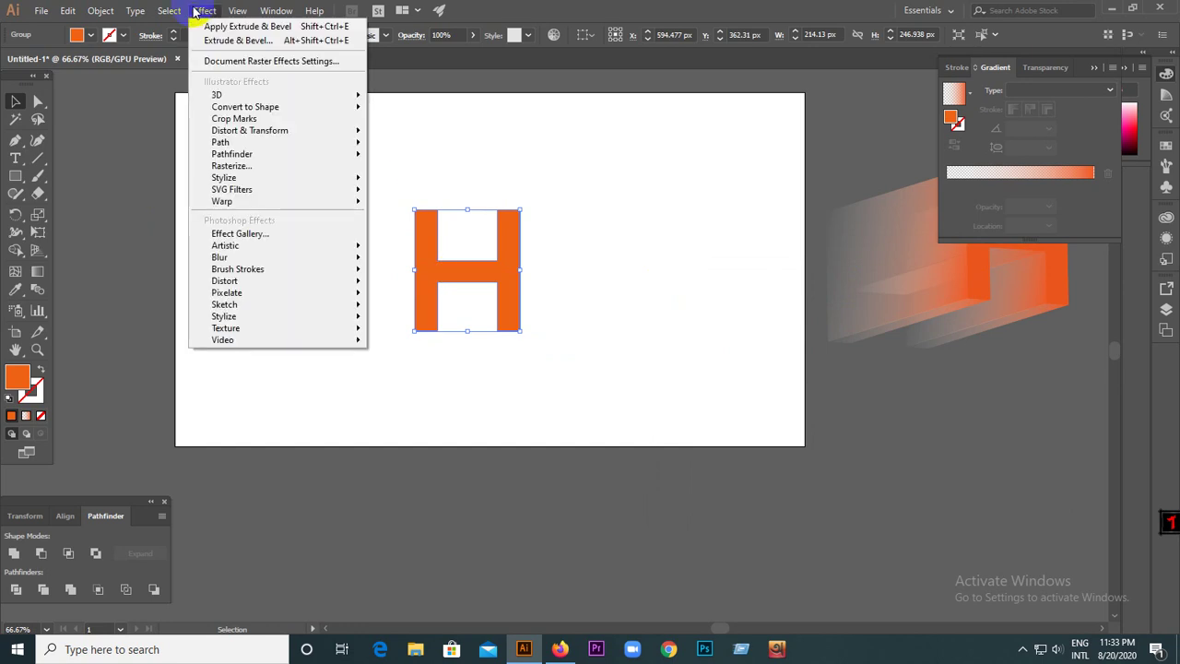
pyautogui.moveTo(277, 95)
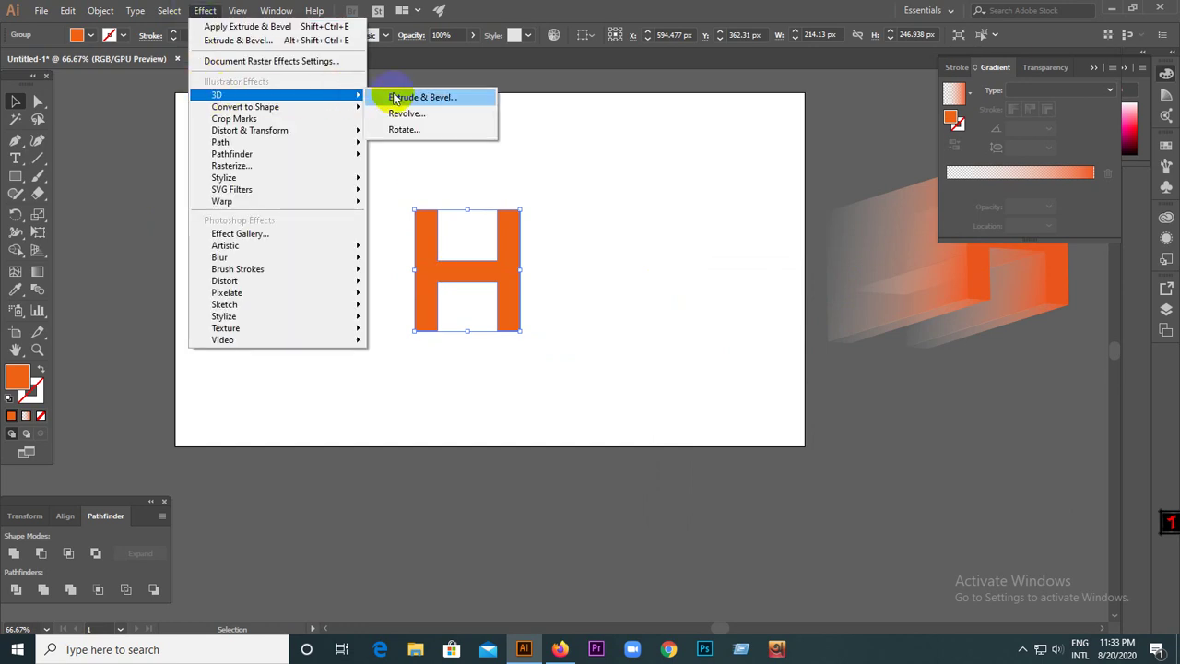
pyautogui.click(452, 99)
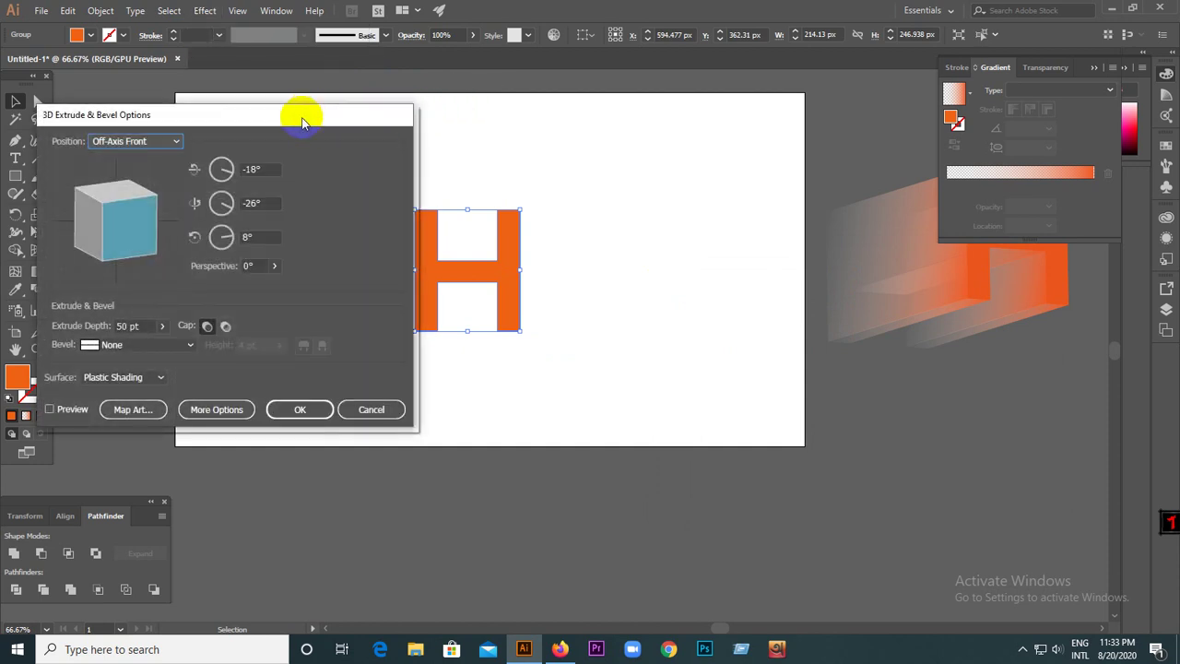
pyautogui.moveTo(304, 123); pyautogui.dragTo(1035, 147)
pyautogui.click(790, 432)
# Set the 3D rotation angles to 7°, -27° and -1°.
pyautogui.click(988, 260)
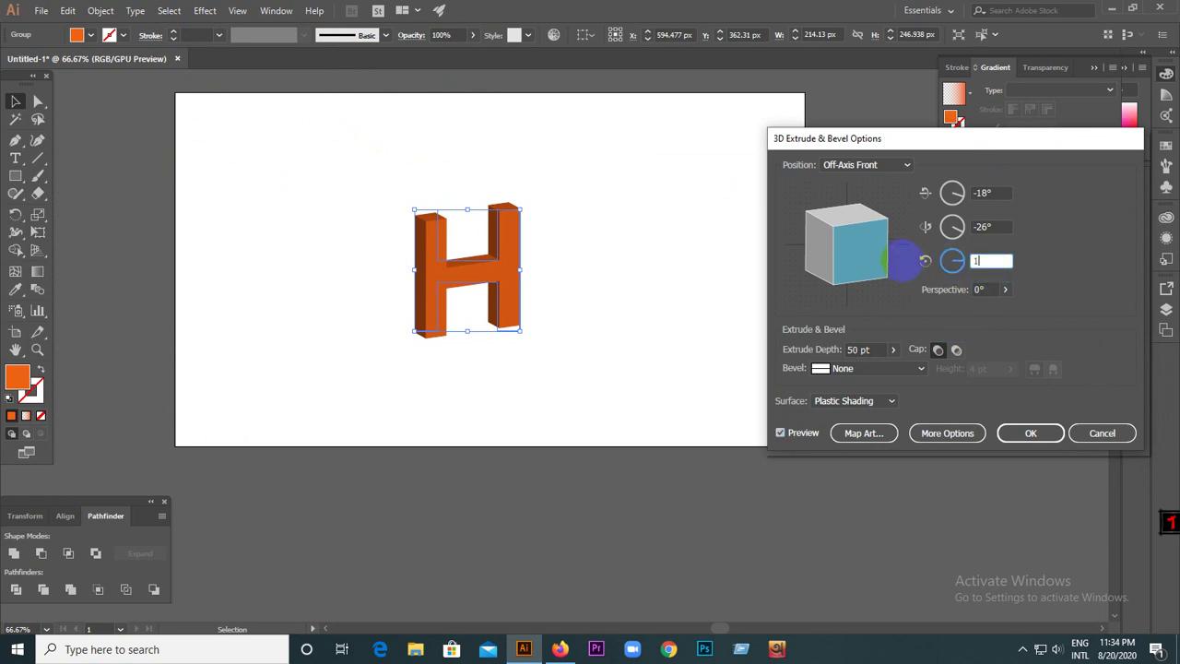
pyautogui.click(984, 192)
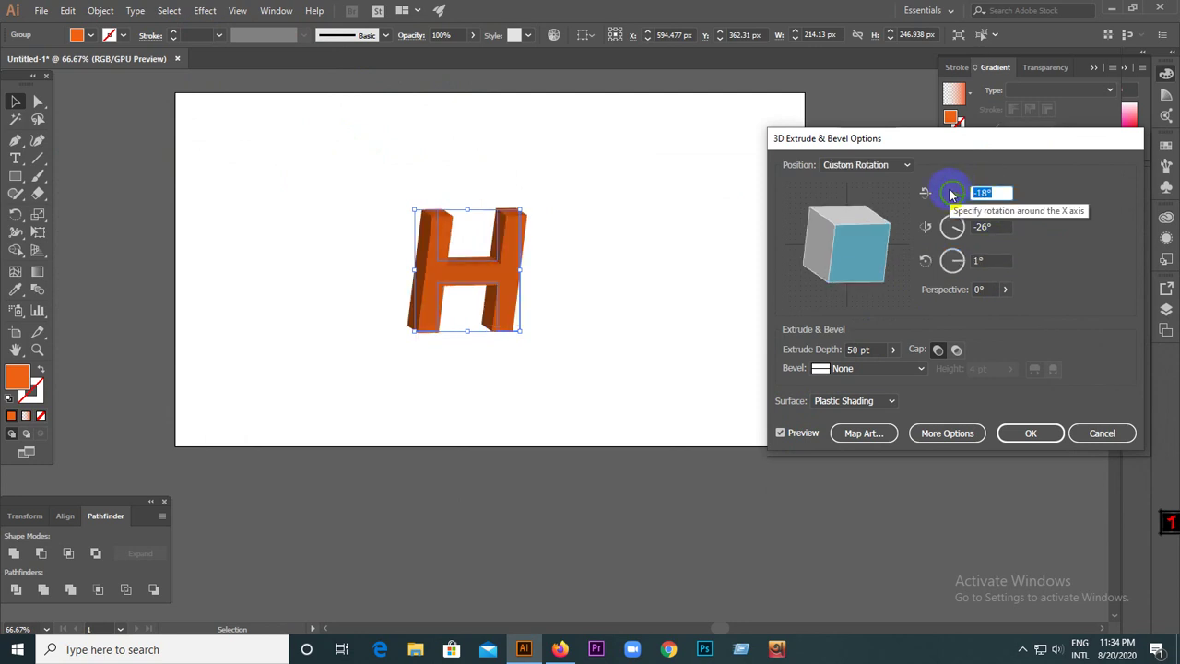
pyautogui.write('7')
pyautogui.click(980, 227)
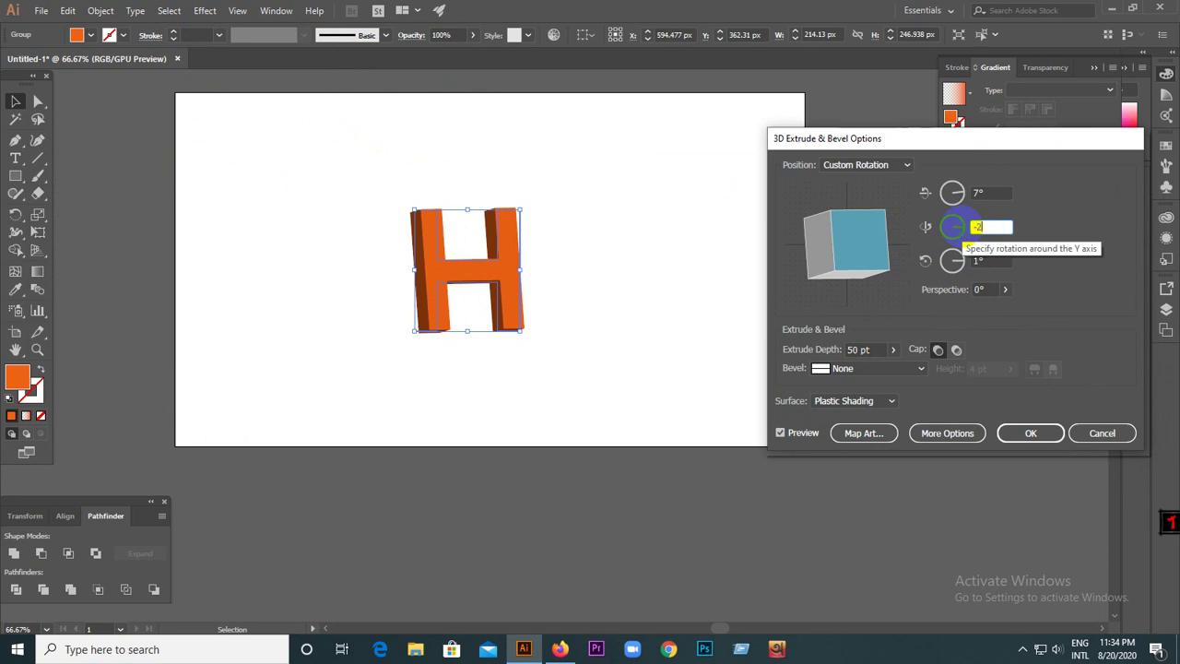
pyautogui.write('7')
pyautogui.press('Tab')
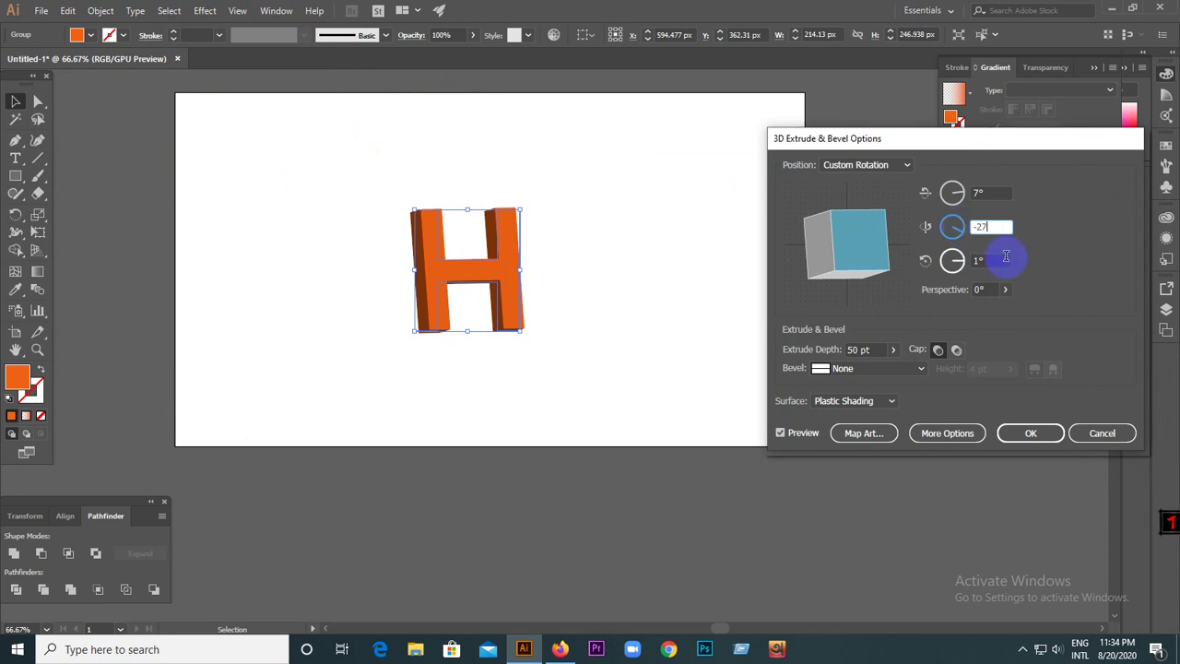
pyautogui.moveTo(1010, 260)
pyautogui.mouseDown()
pyautogui.moveTo(984, 260)
pyautogui.moveTo(1004, 287)
pyautogui.mouseUp()
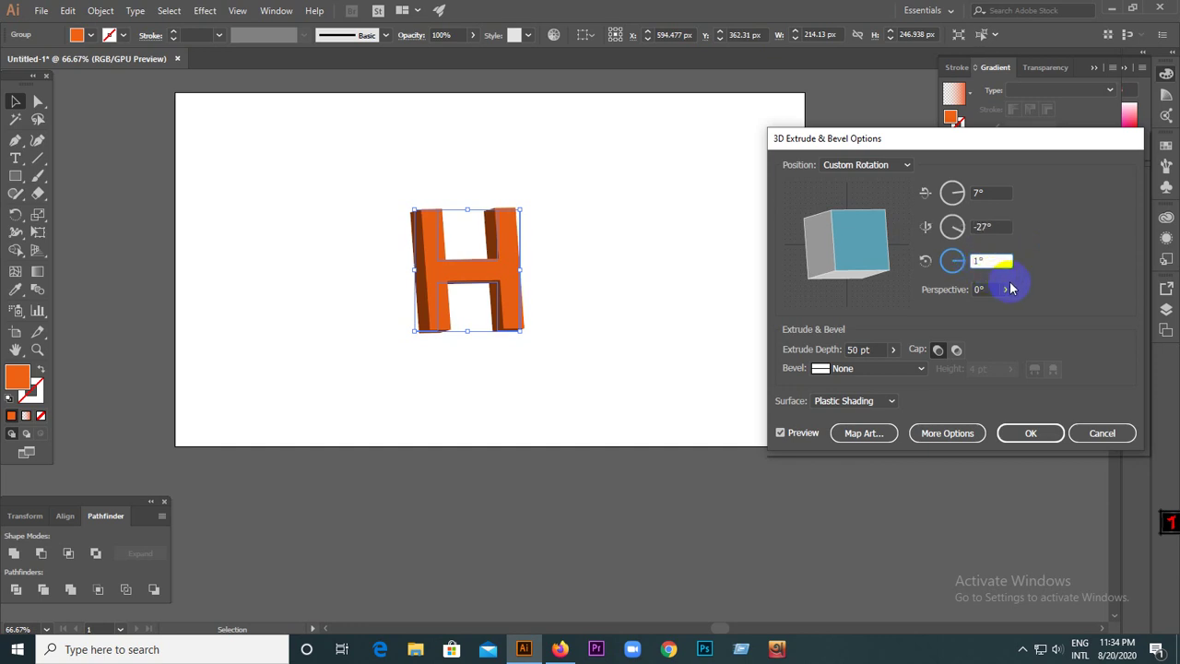
pyautogui.click(979, 262)
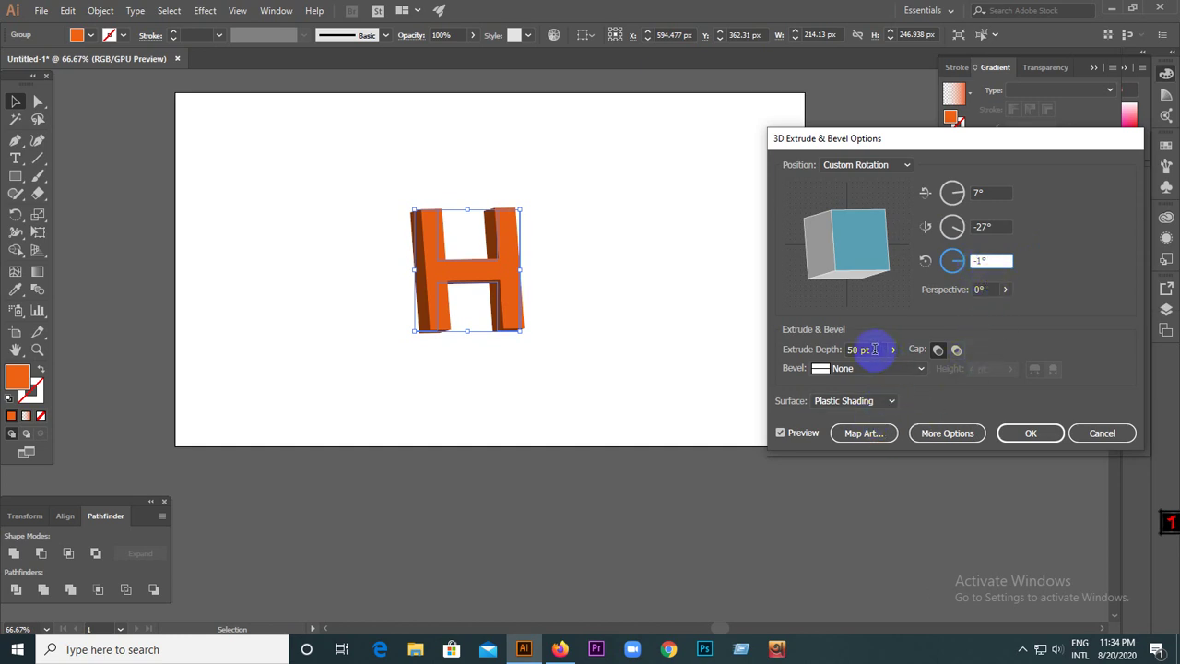
# Set the extrude depth to 600 pt and confirm the 3D settings.
pyautogui.moveTo(878, 349); pyautogui.dragTo(831, 350)
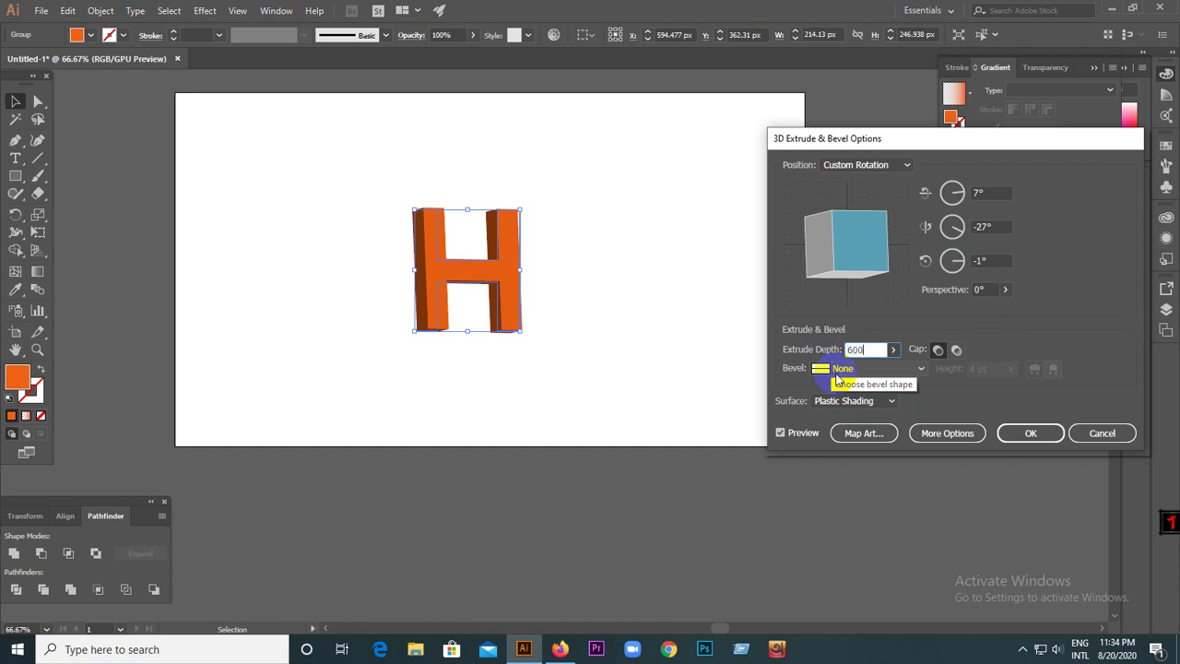
pyautogui.click(791, 433)
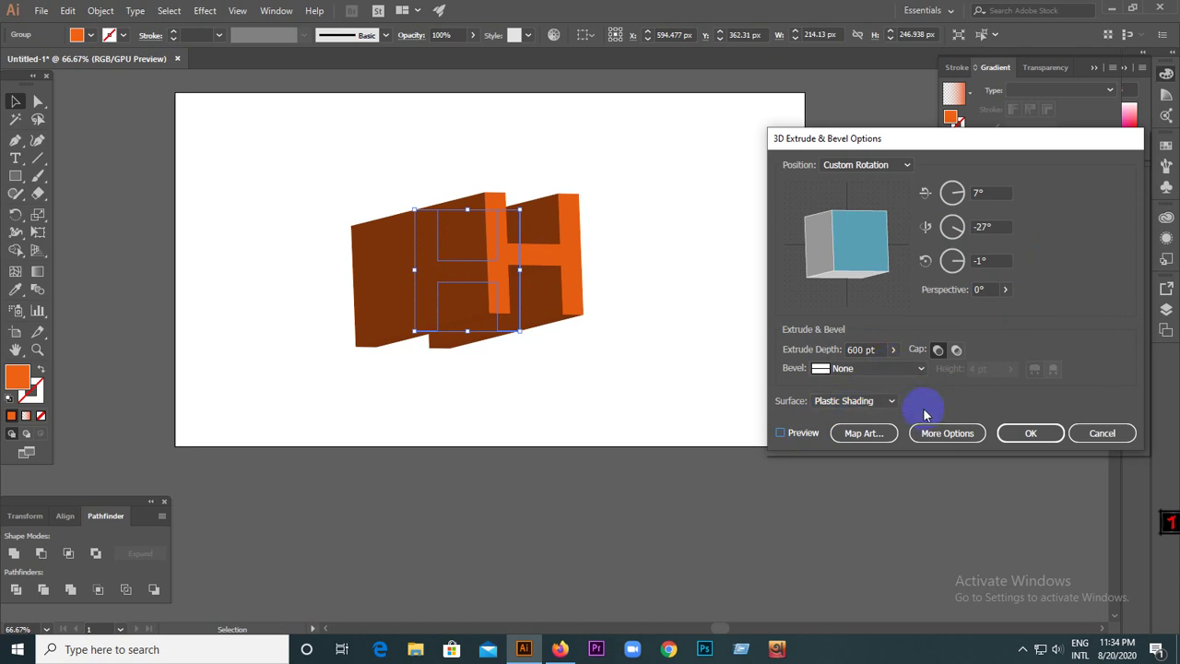
pyautogui.click(1015, 435)
pyautogui.click(1017, 434)
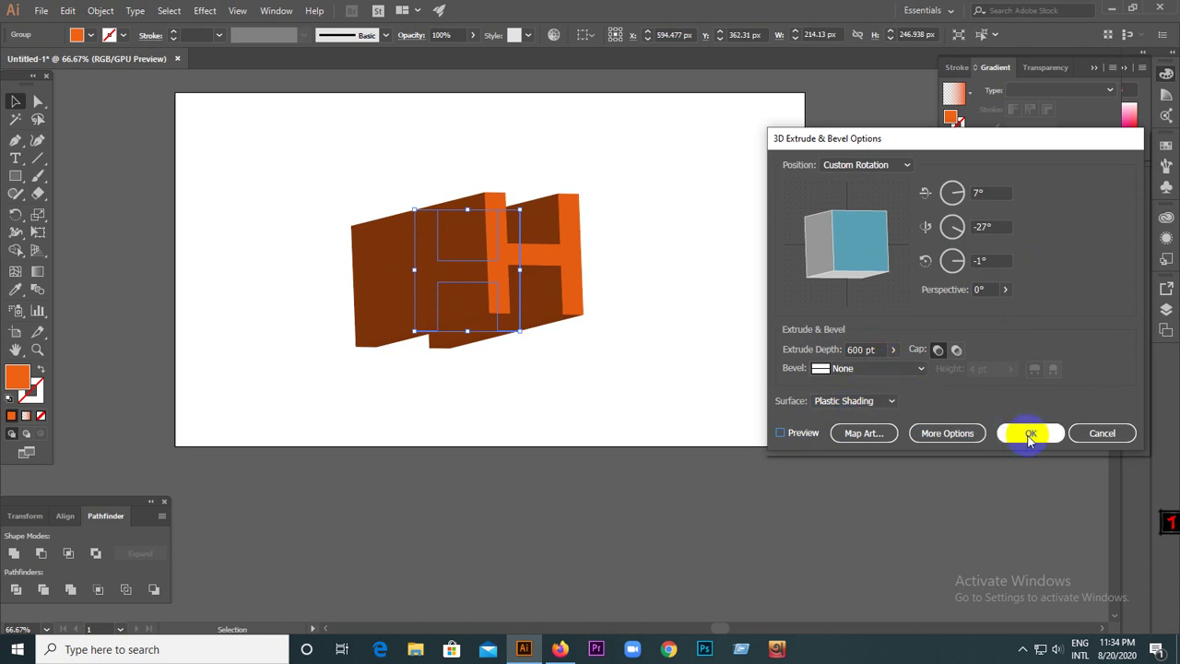
pyautogui.click(613, 378)
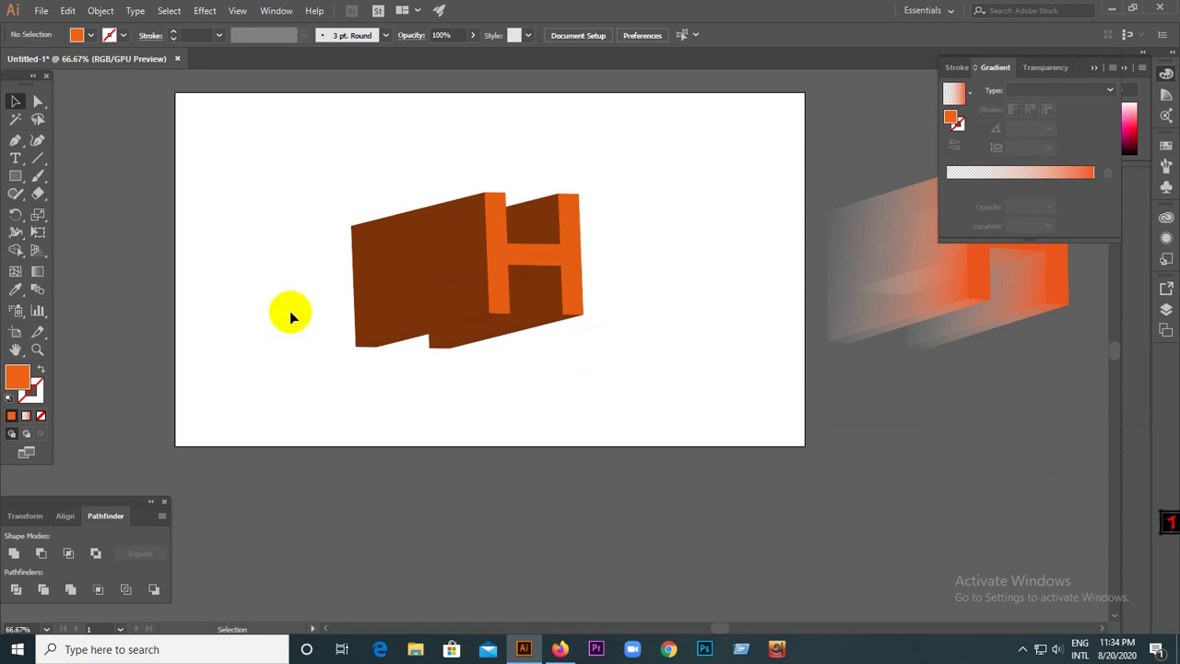
# Expand the 3D H's appearance into editable shapes.
pyautogui.scroll(1, 382, 250)
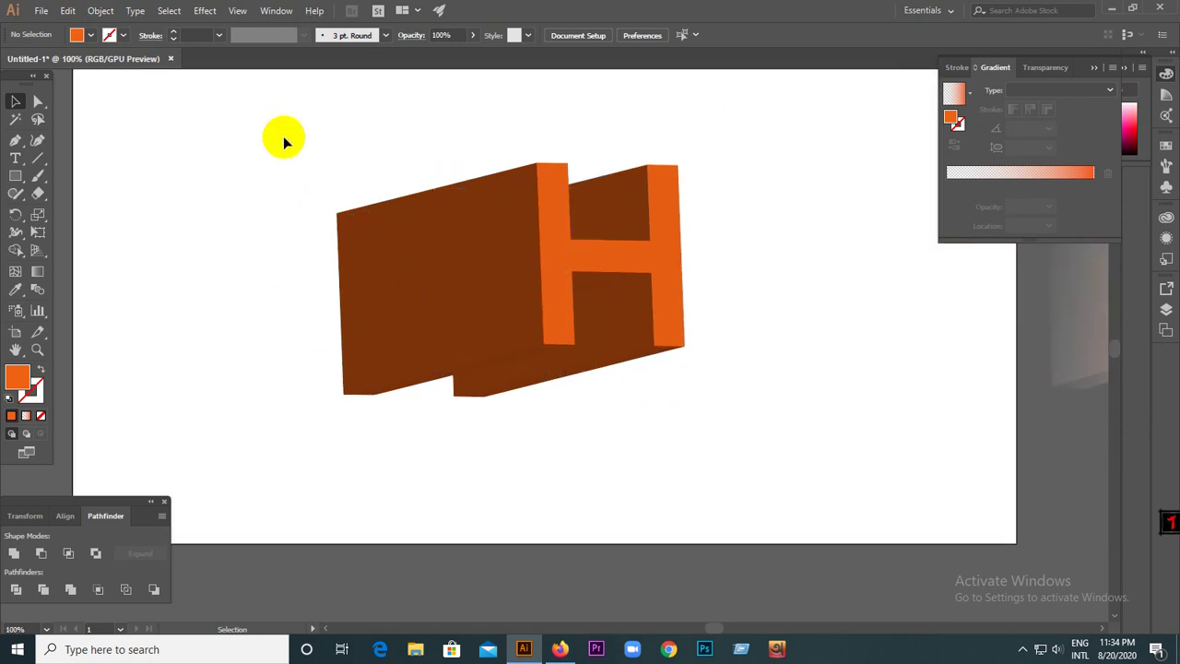
pyautogui.click(680, 369)
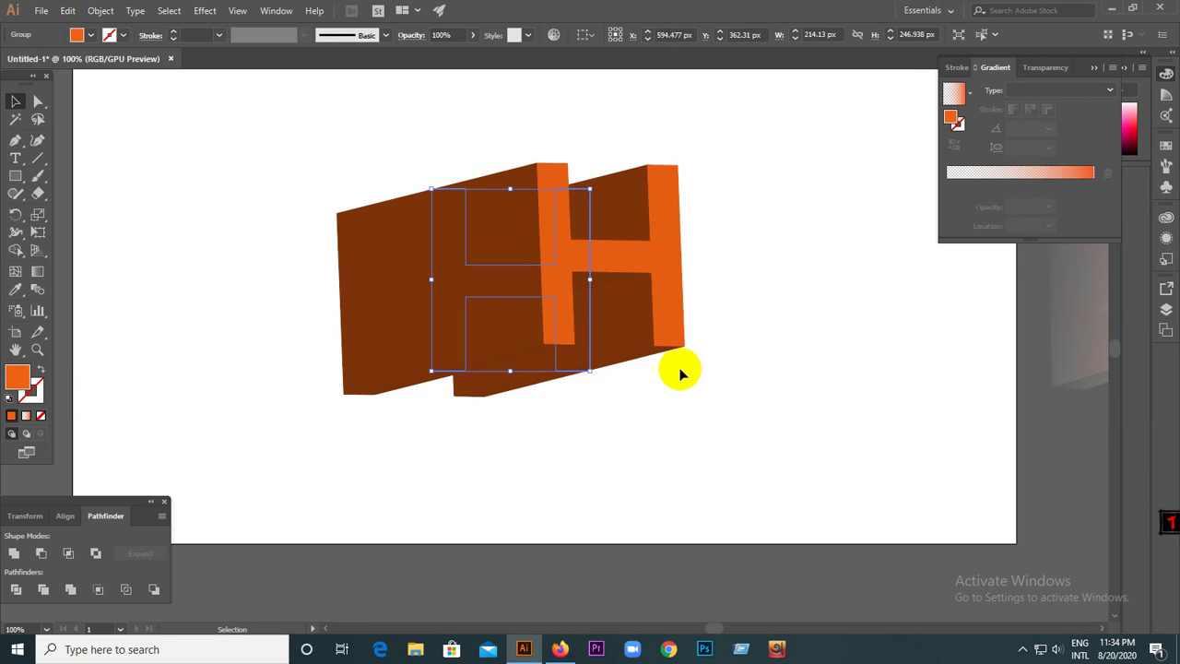
pyautogui.click(108, 11)
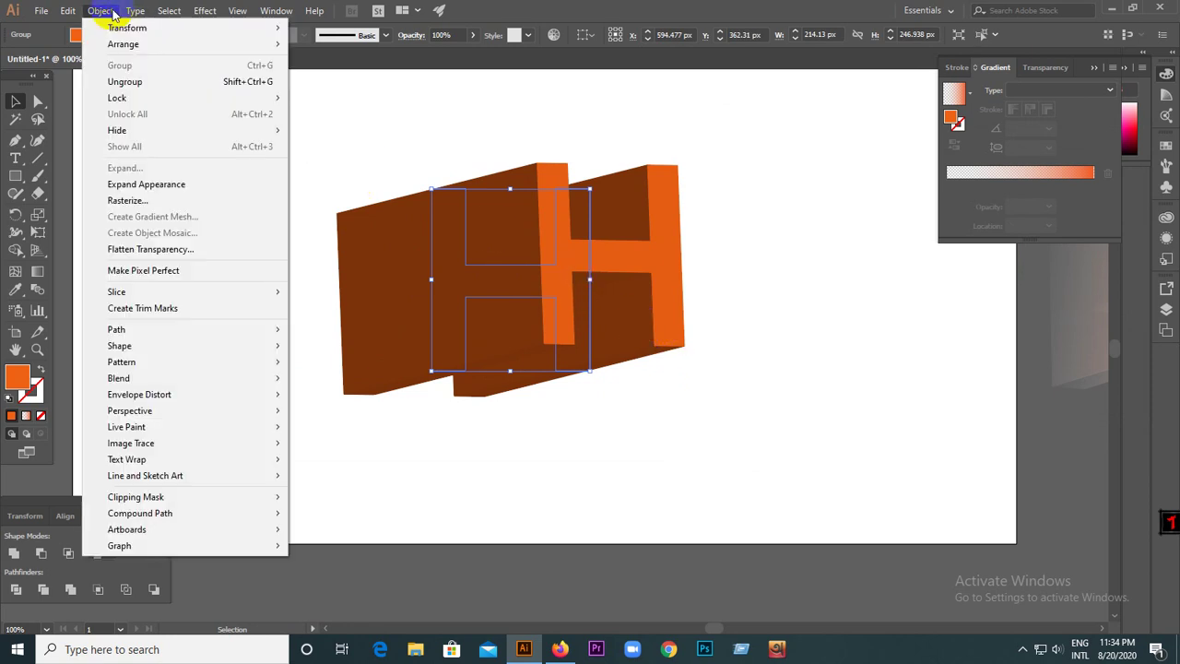
pyautogui.click(147, 184)
# Ungroup the expanded H shapes twice so the faces are separate.
pyautogui.moveTo(176, 177); pyautogui.dragTo(736, 348)
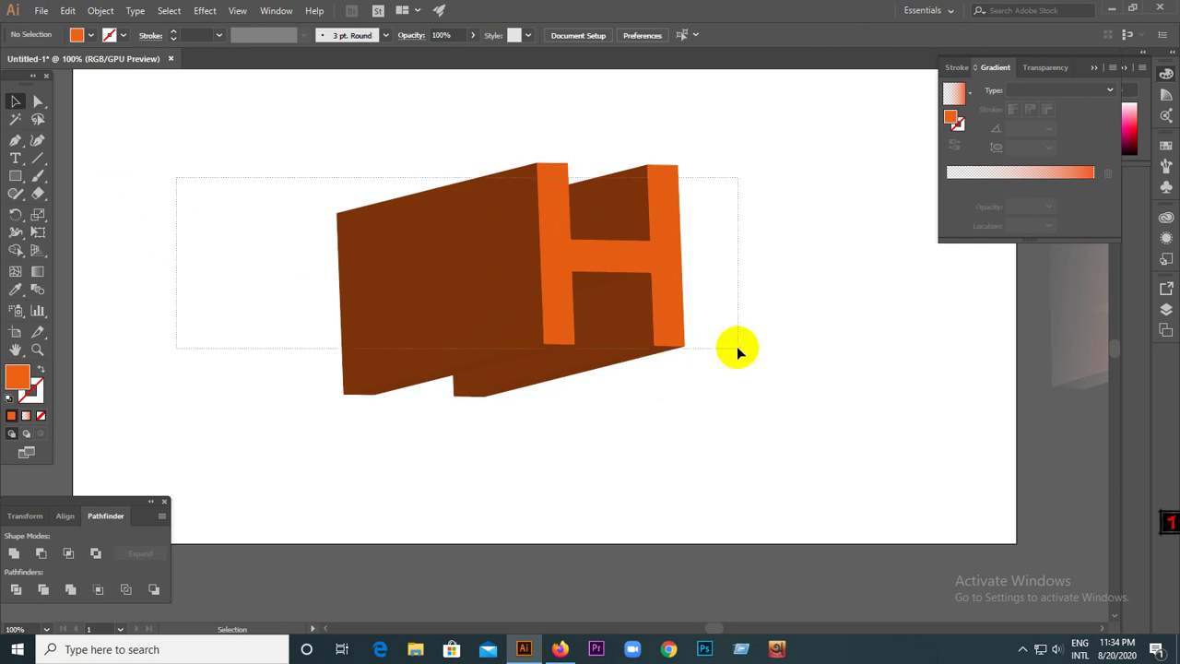
pyautogui.rightClick(563, 268)
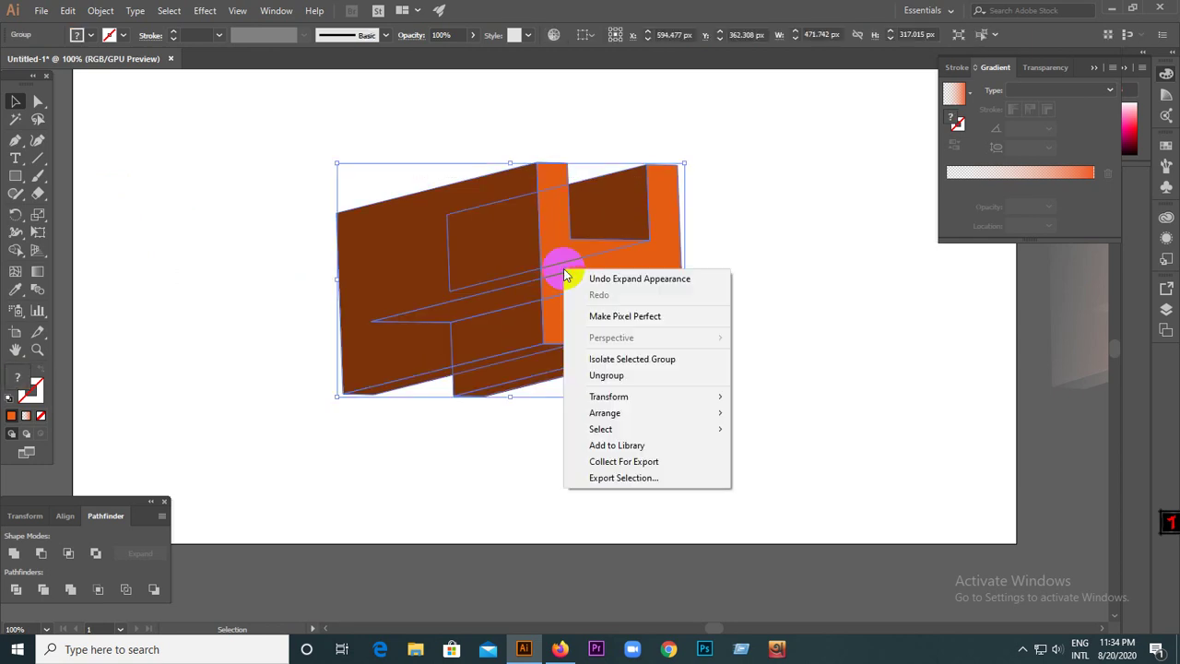
pyautogui.click(605, 376)
pyautogui.click(714, 311)
pyautogui.rightClick(666, 264)
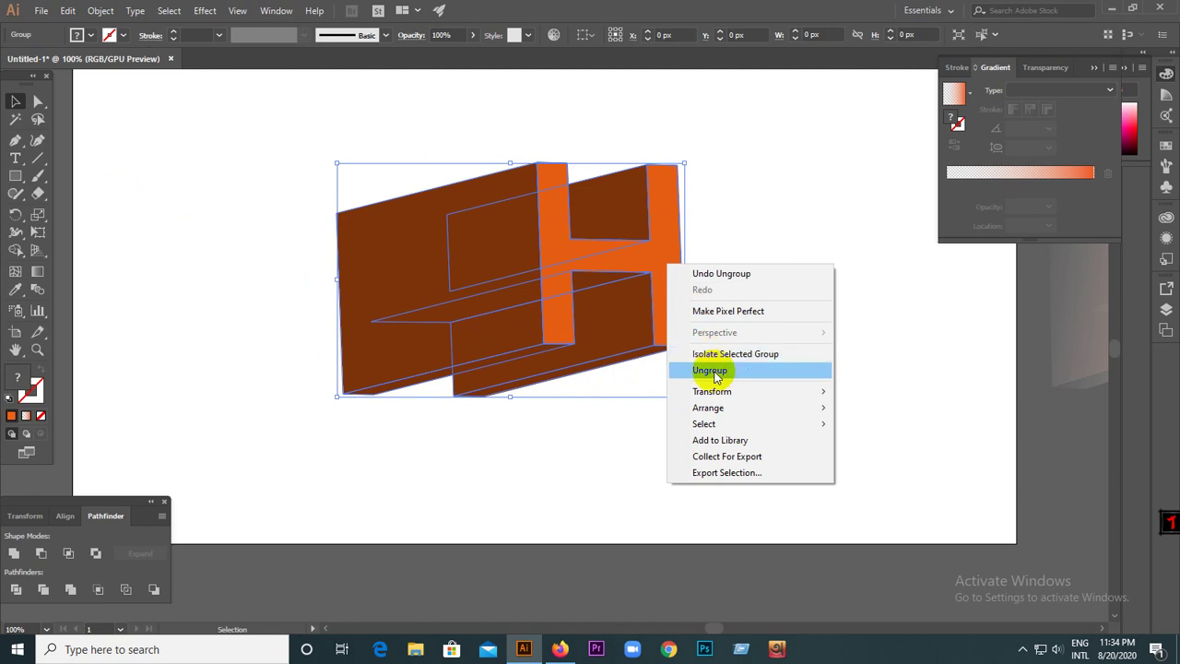
pyautogui.click(715, 373)
pyautogui.rightClick(745, 285)
pyautogui.click(738, 195)
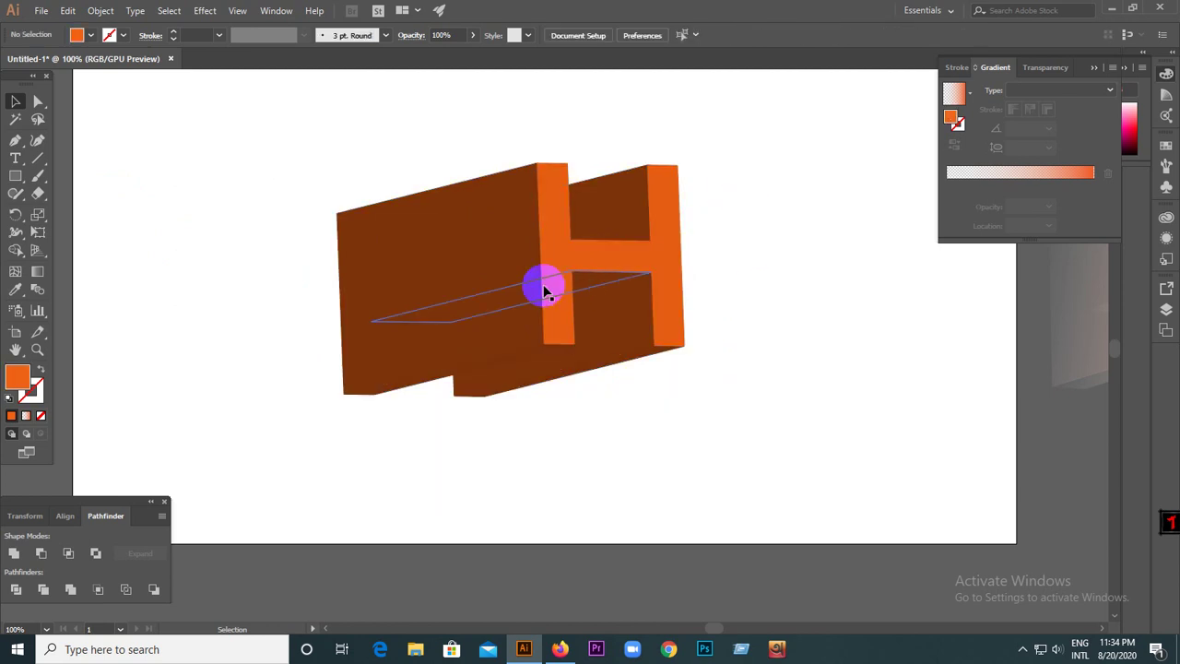
# Duplicate the orange front face and lay the copy over the H's front.
pyautogui.scroll(-1, 545, 284)
pyautogui.scroll(1, 651, 269)
pyautogui.moveTo(622, 267); pyautogui.dragTo(687, 278)
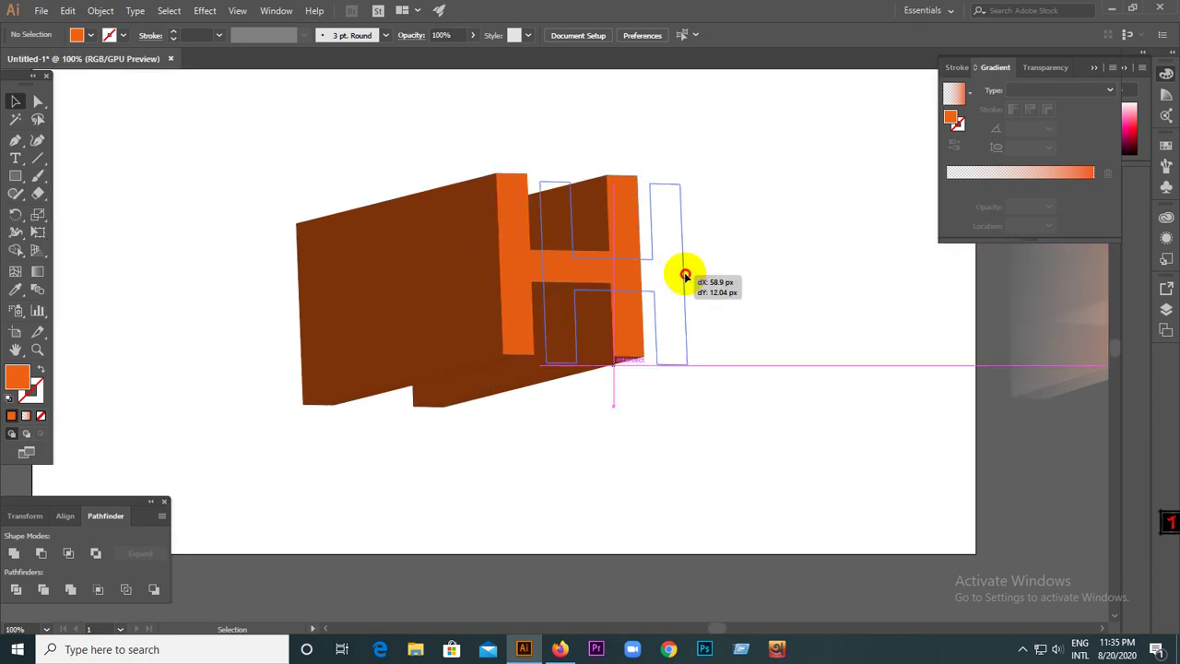
pyautogui.hotkey('ctrl', 'z')
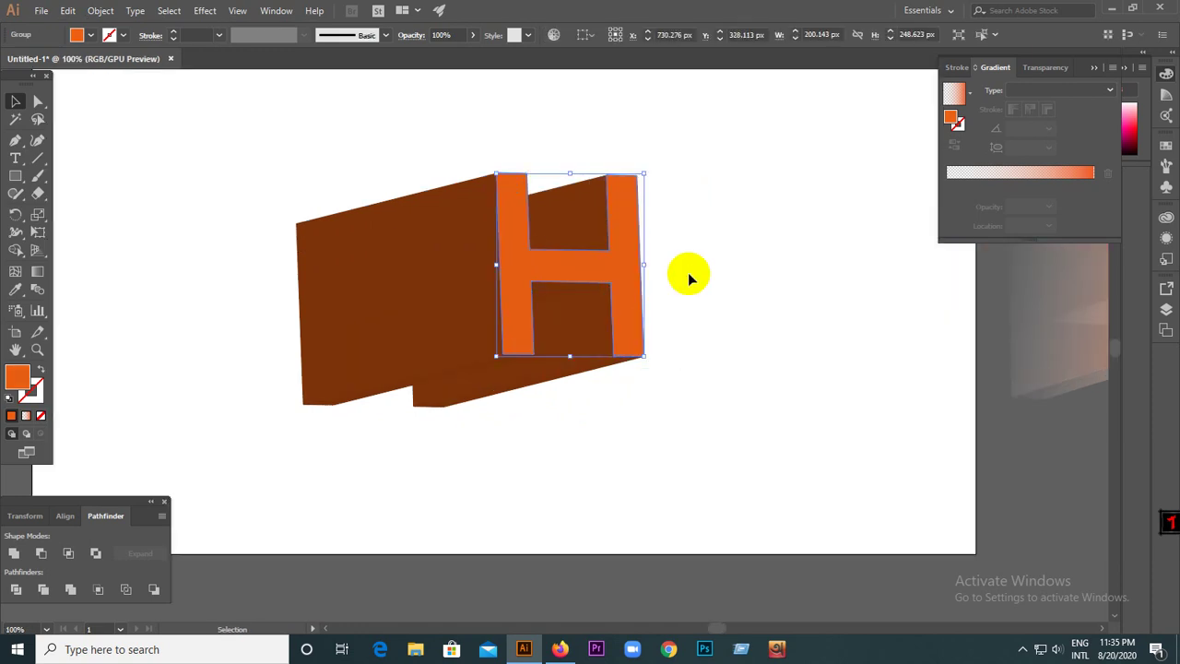
pyautogui.click(685, 274)
pyautogui.click(627, 261)
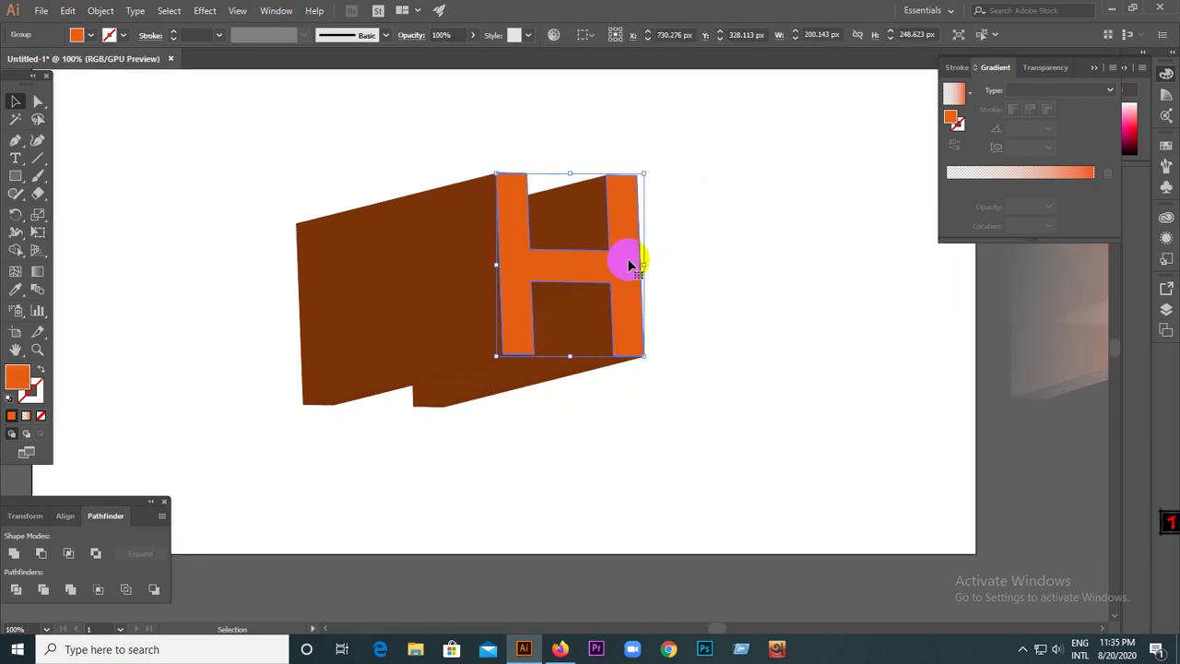
pyautogui.moveTo(630, 265)
pyautogui.mouseDown()
pyautogui.moveTo(820, 253)
pyautogui.moveTo(561, 265)
pyautogui.mouseUp()
pyautogui.click(770, 298)
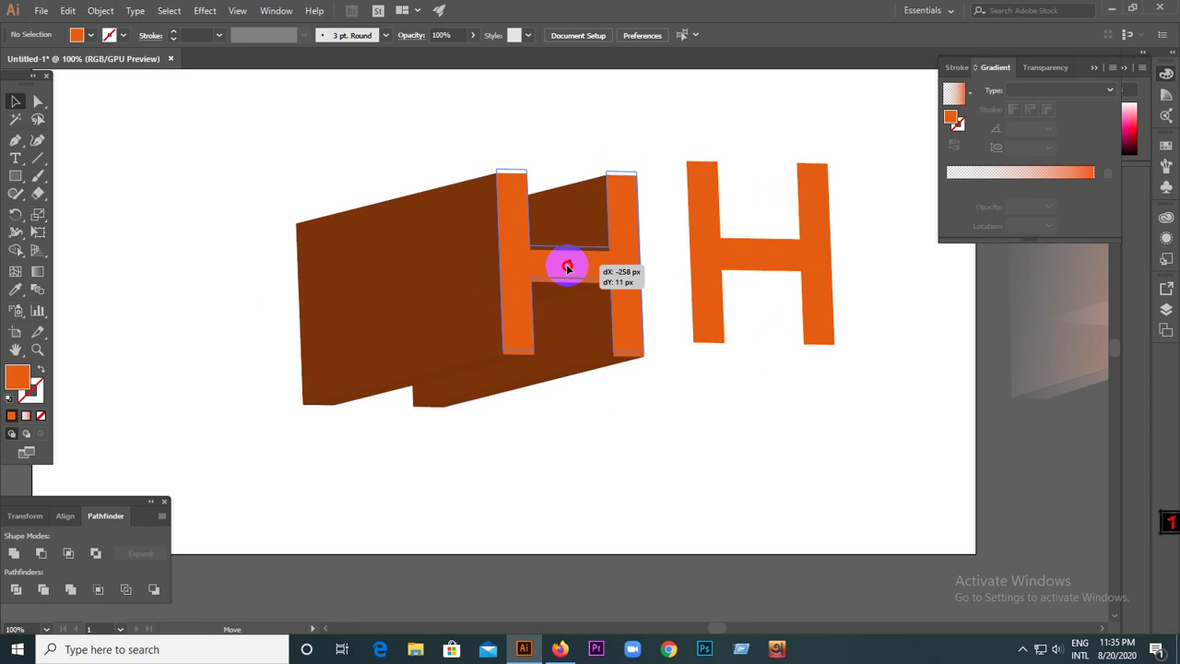
pyautogui.moveTo(561, 265); pyautogui.dragTo(567, 268)
pyautogui.click(693, 242)
pyautogui.scroll(-1, 421, 300)
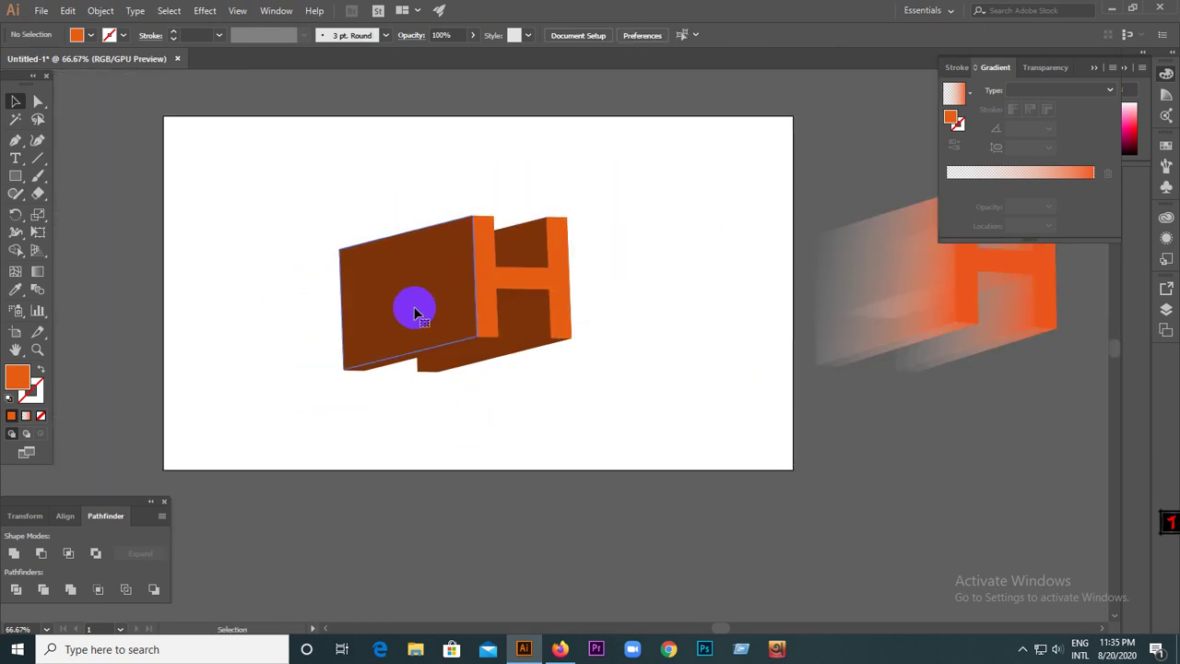
# Group the four brown extrusion faces: left side, lower, crossbar underside and upper inner.
pyautogui.click(414, 310)
pyautogui.scroll(1, 414, 310)
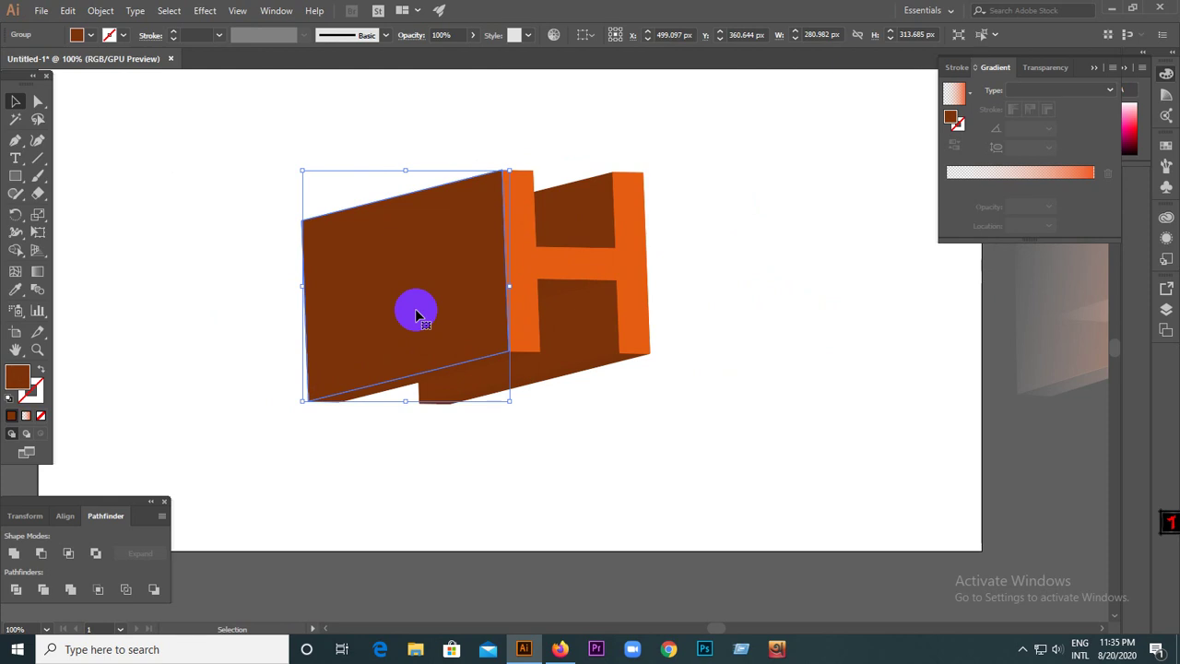
pyautogui.keyDown('shift'); pyautogui.click(468, 386); pyautogui.keyUp('shift')
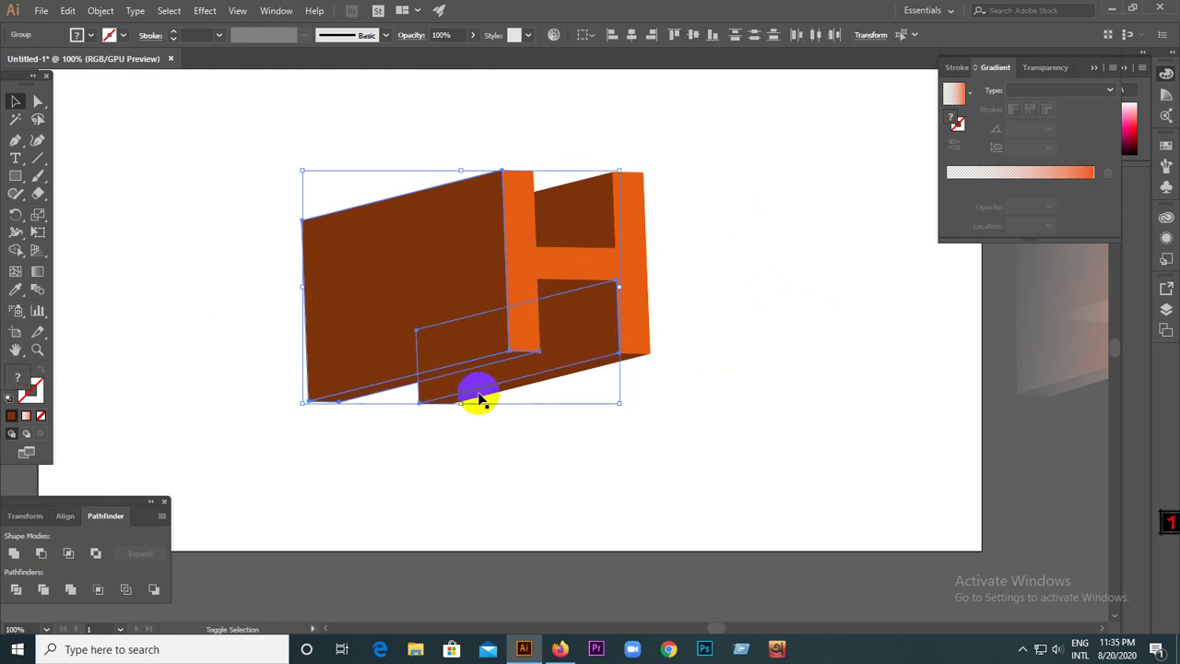
pyautogui.keyDown('shift'); pyautogui.click(561, 291); pyautogui.keyUp('shift')
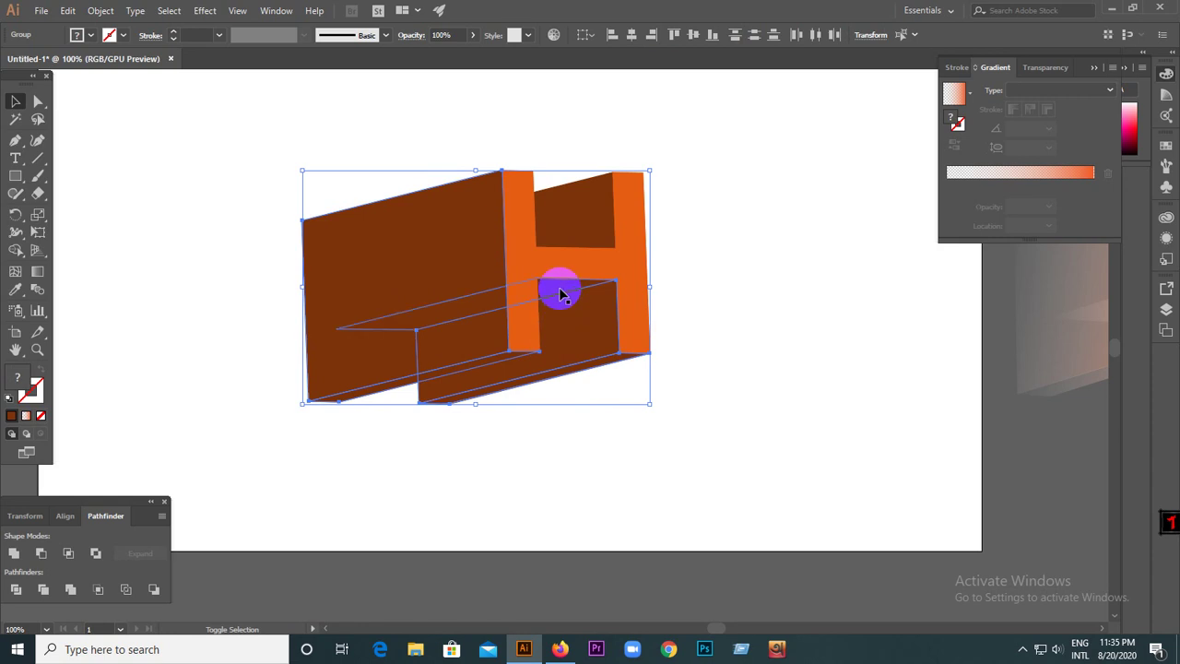
pyautogui.keyDown('shift'); pyautogui.click(564, 224); pyautogui.keyUp('shift')
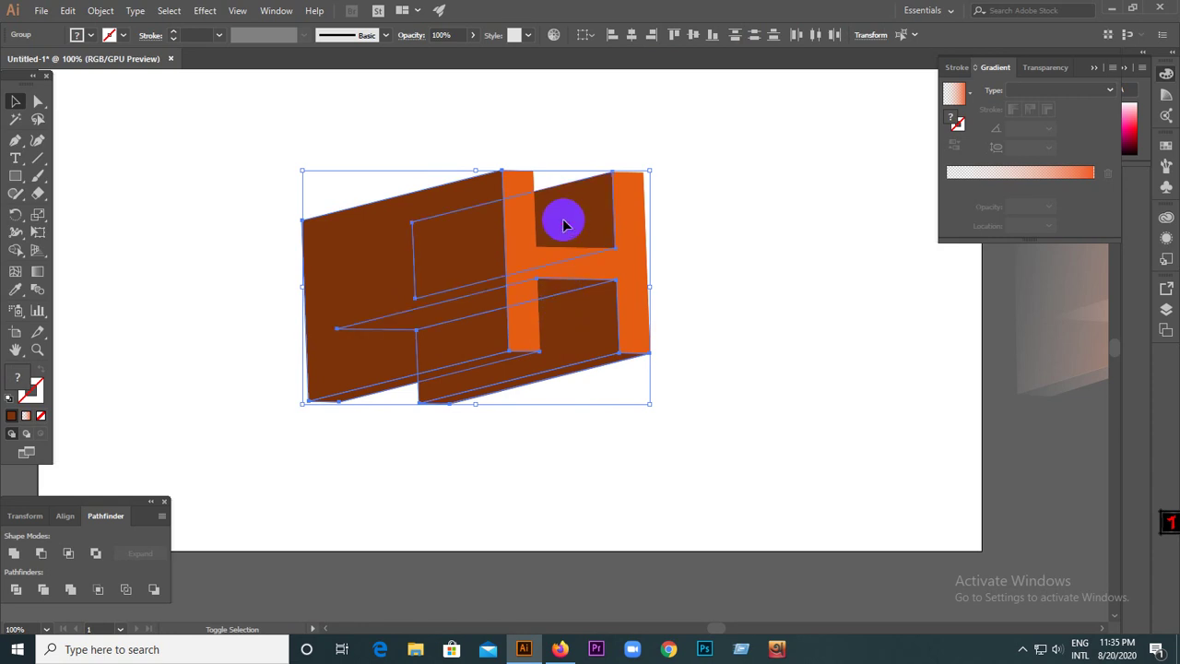
pyautogui.rightClick(565, 224)
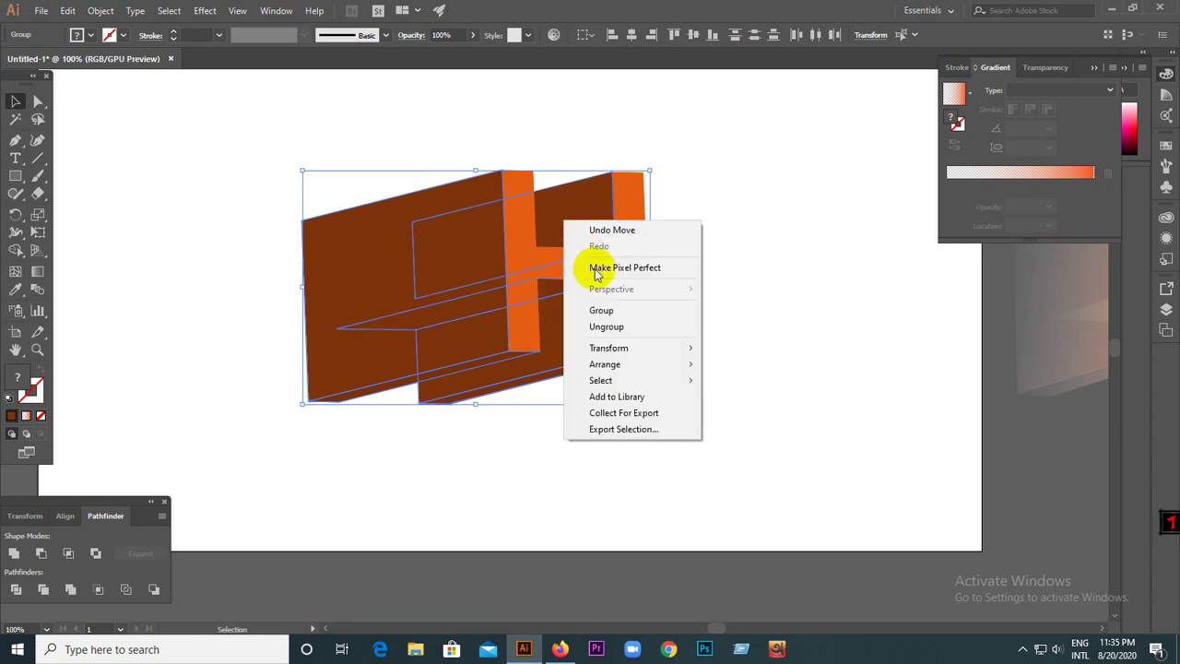
pyautogui.click(600, 310)
pyautogui.moveTo(587, 332); pyautogui.dragTo(597, 398)
# Fill the brown side group with the White, Black gradient, midpoint about 51%.
pyautogui.hotkey('ctrl', 'z')
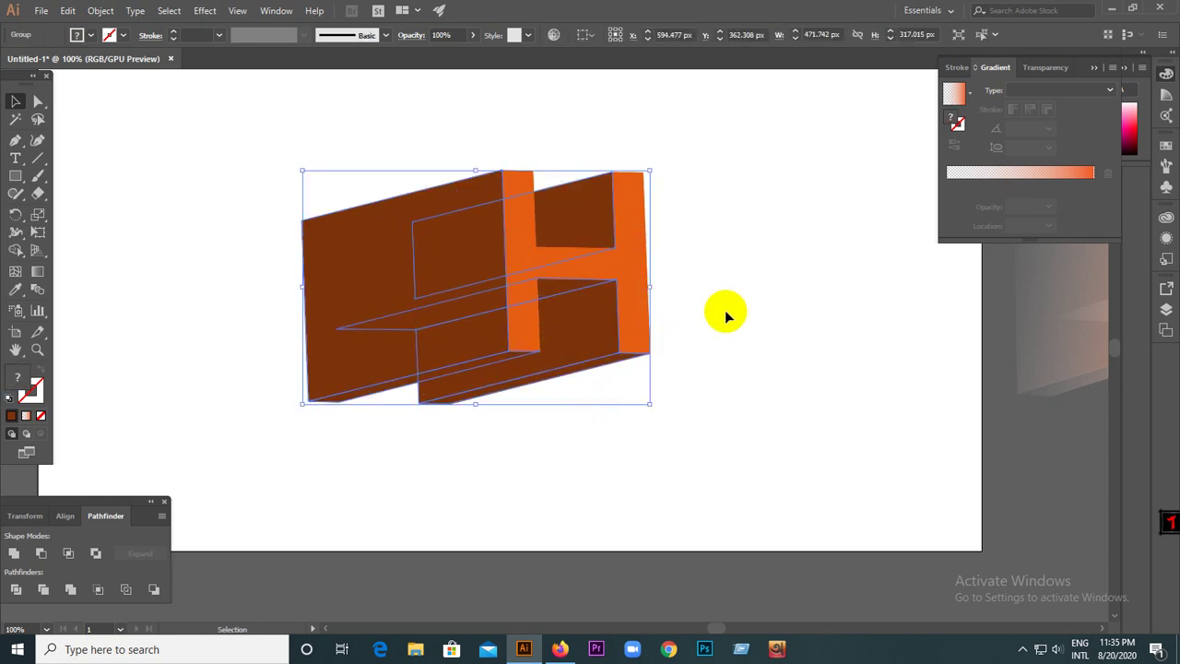
pyautogui.click(729, 308)
pyautogui.click(580, 332)
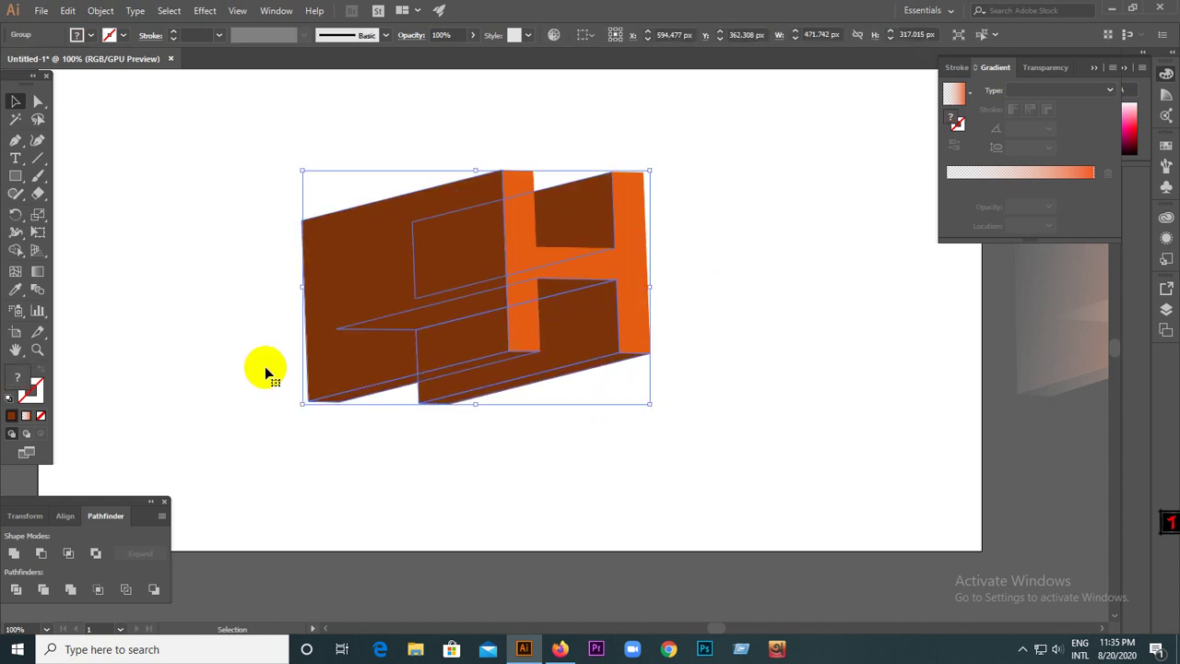
pyautogui.click(27, 419)
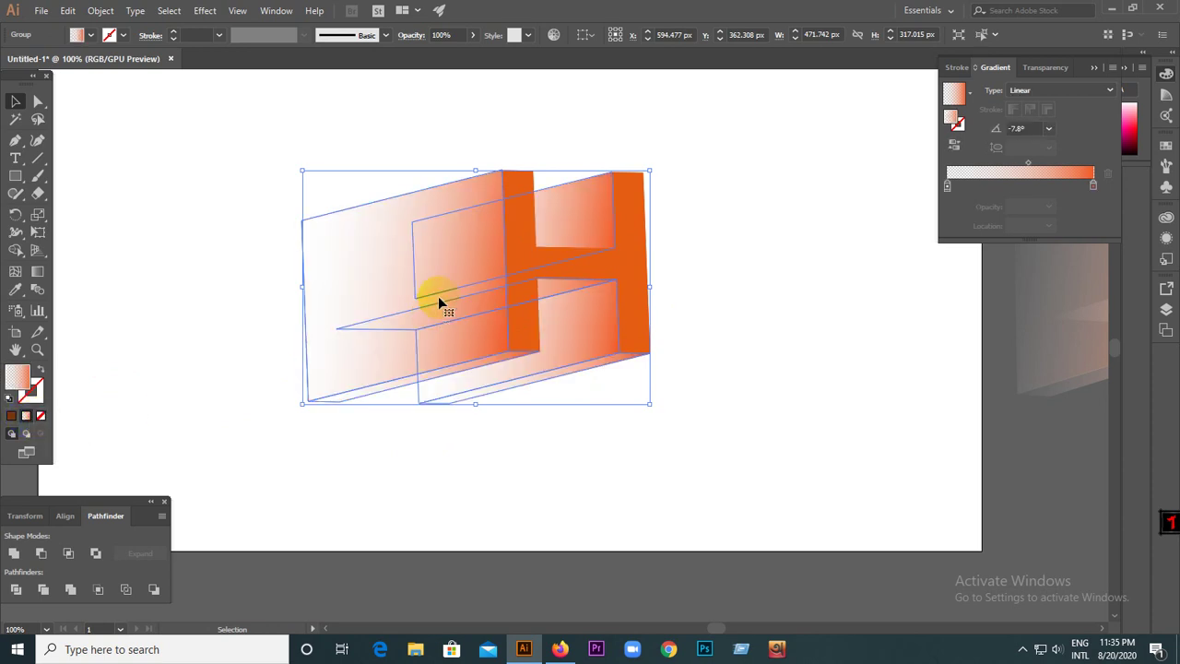
pyautogui.click(969, 92)
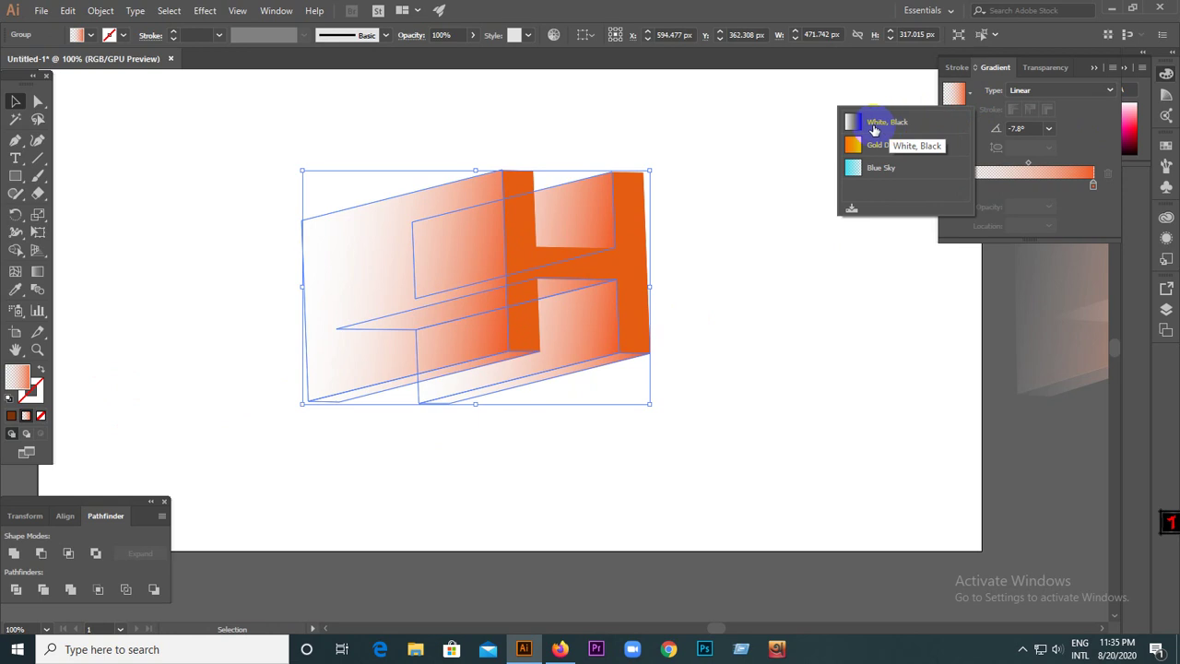
pyautogui.click(874, 124)
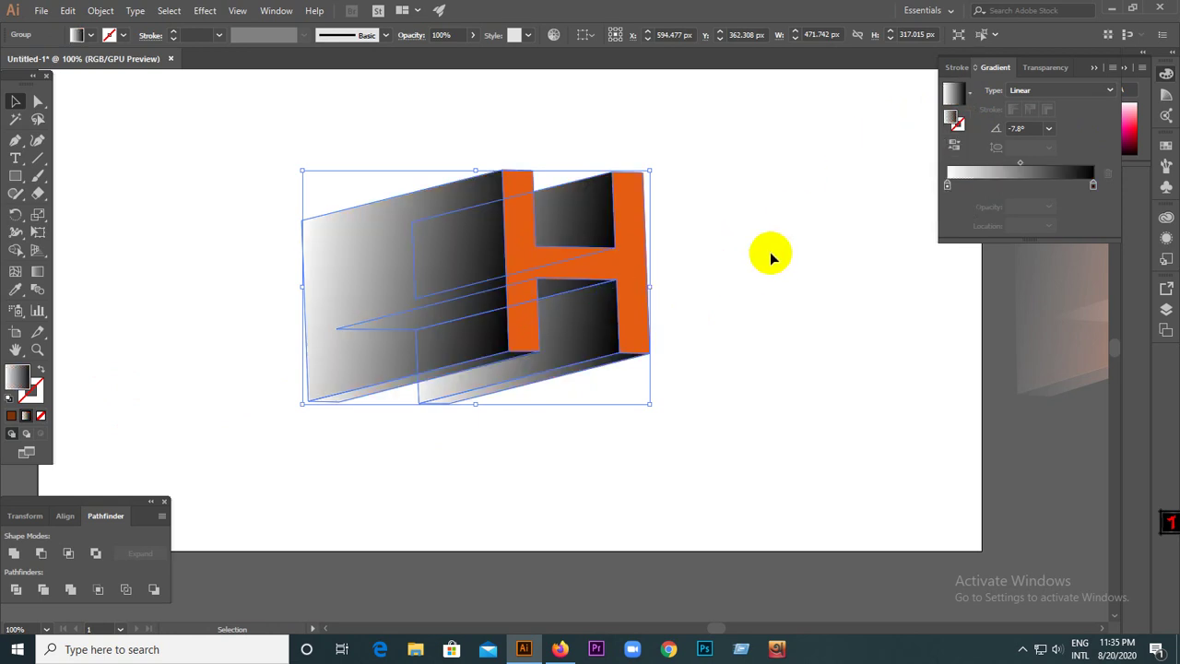
pyautogui.moveTo(1019, 164); pyautogui.dragTo(1045, 178)
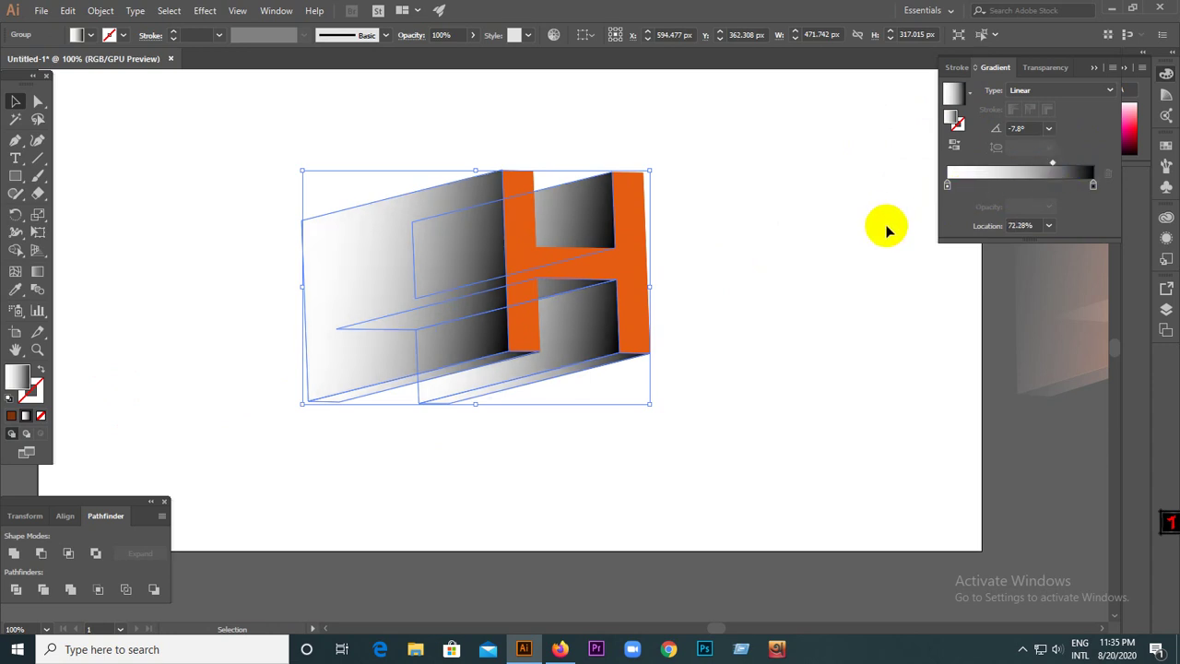
# Make the gradient's left stop orange with 0% opacity.
pyautogui.doubleClick(946, 187)
pyautogui.click(1036, 239)
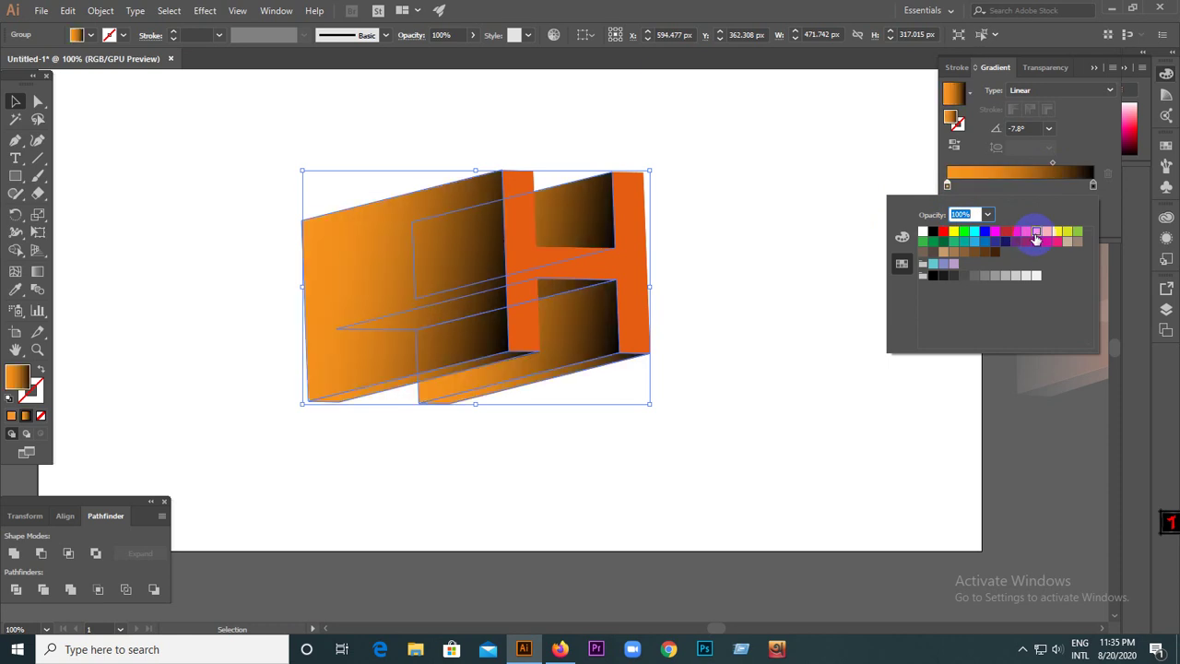
pyautogui.click(1029, 235)
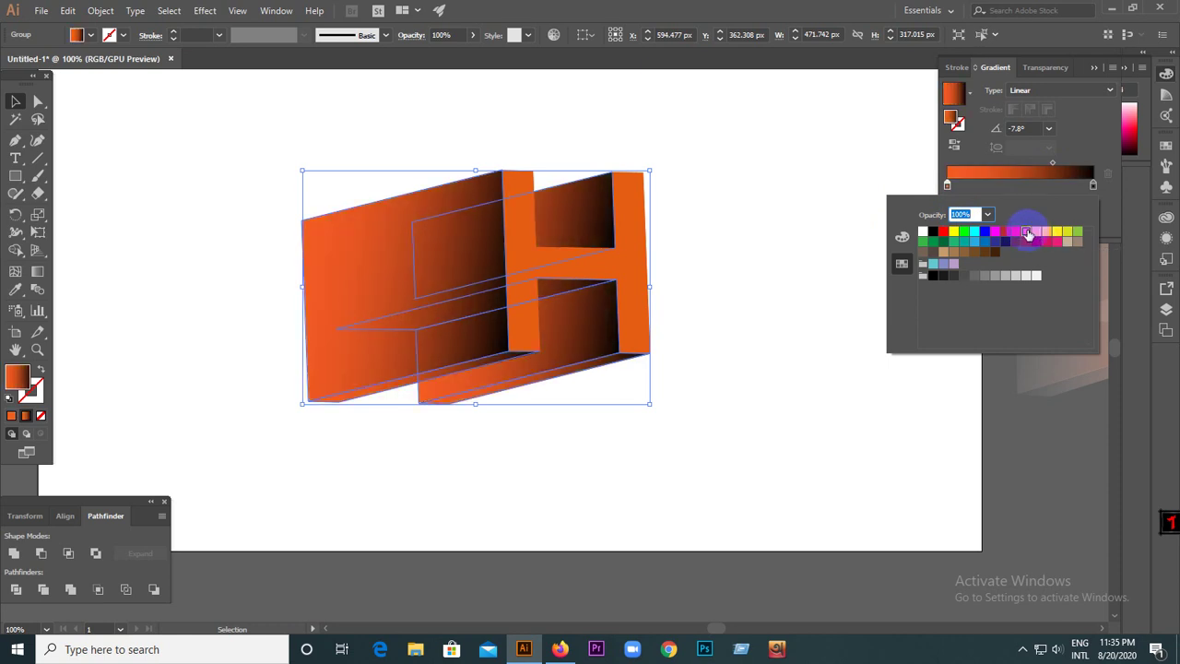
pyautogui.click(946, 185)
pyautogui.doubleClick(947, 185)
pyautogui.click(959, 188)
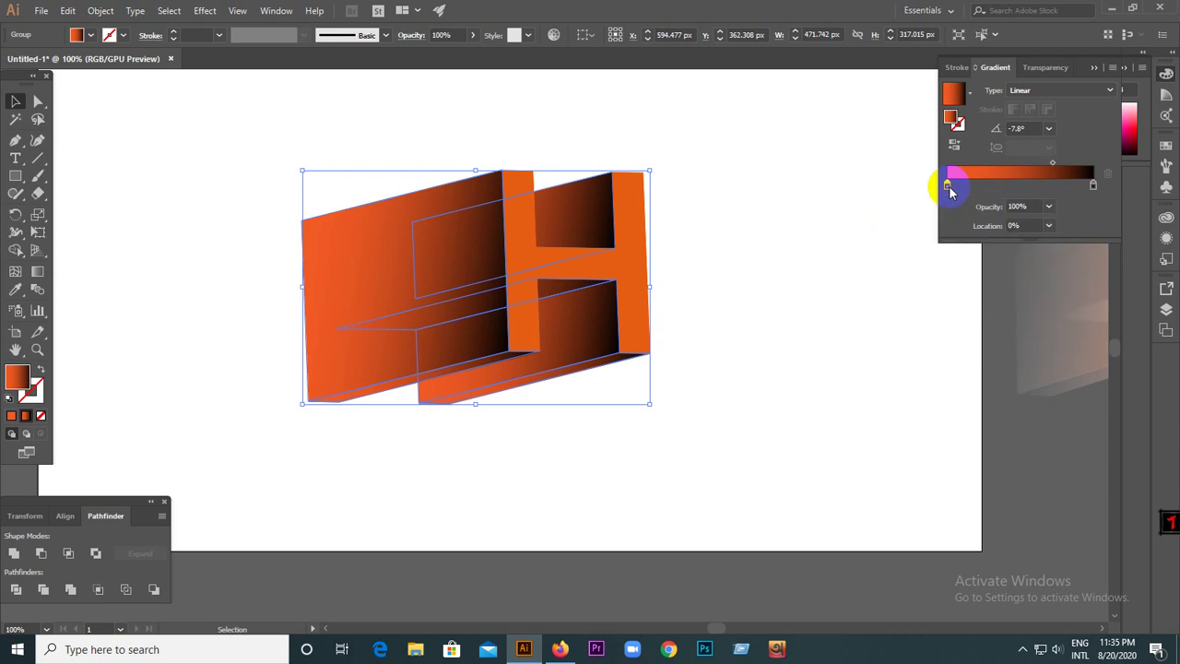
pyautogui.click(1047, 212)
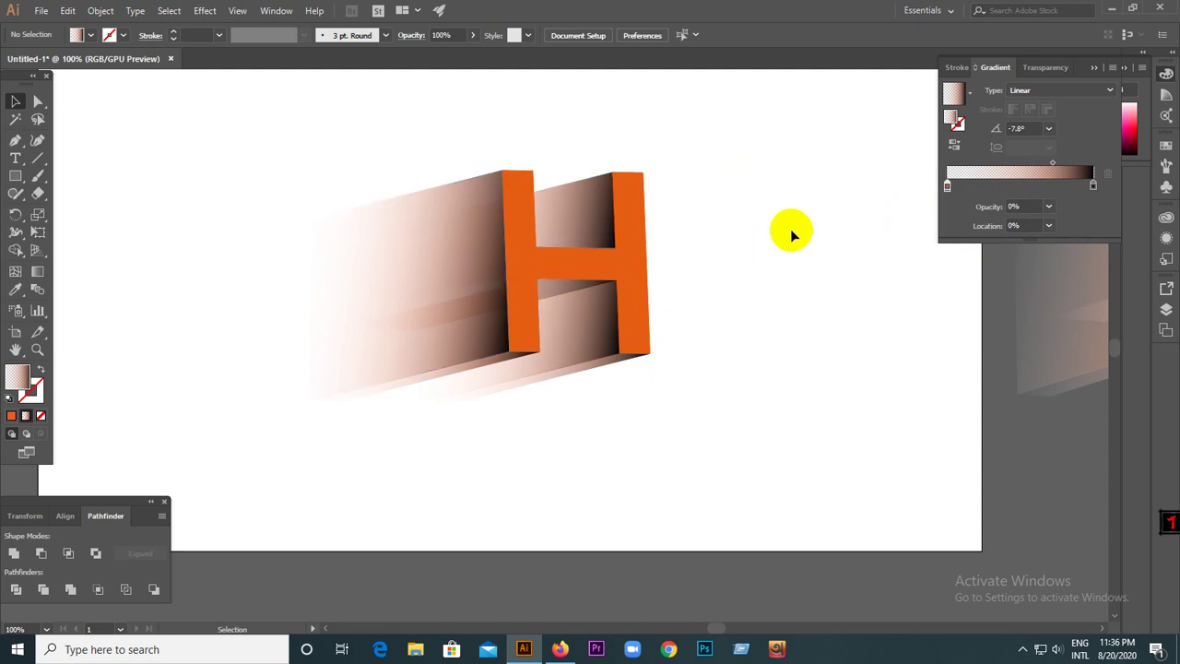
# Put a duplicate flat H to the right and move the front face off the extrusion.
pyautogui.click(1046, 163)
pyautogui.click(590, 273)
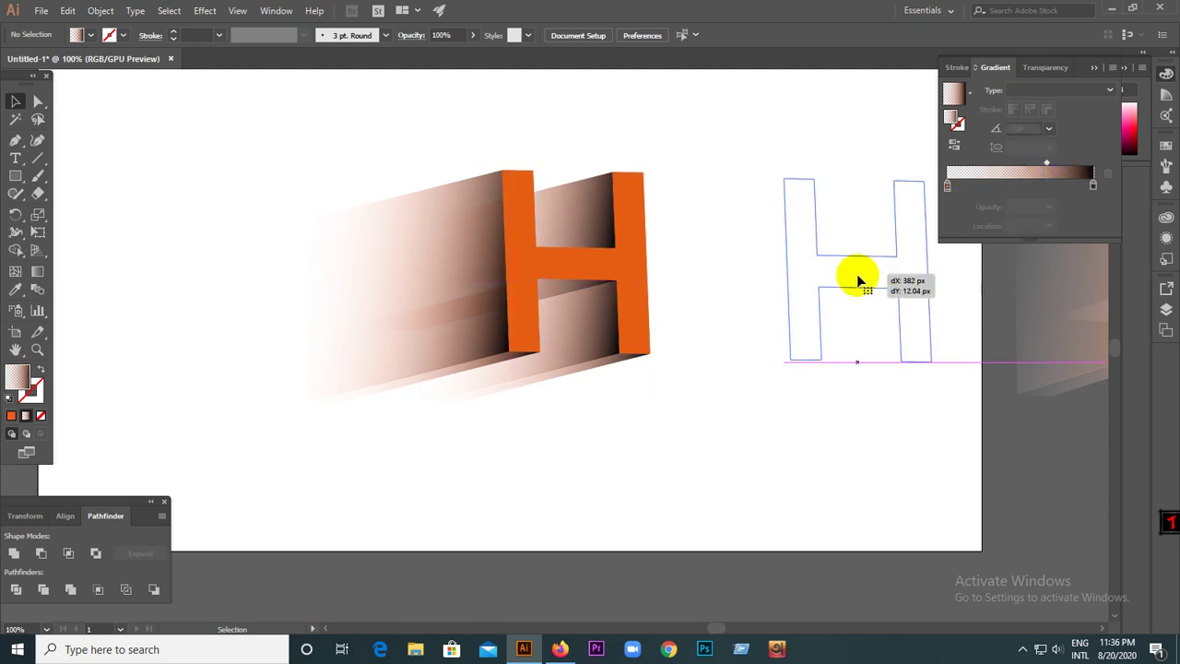
pyautogui.moveTo(590, 274); pyautogui.dragTo(866, 281)
pyautogui.click(697, 261)
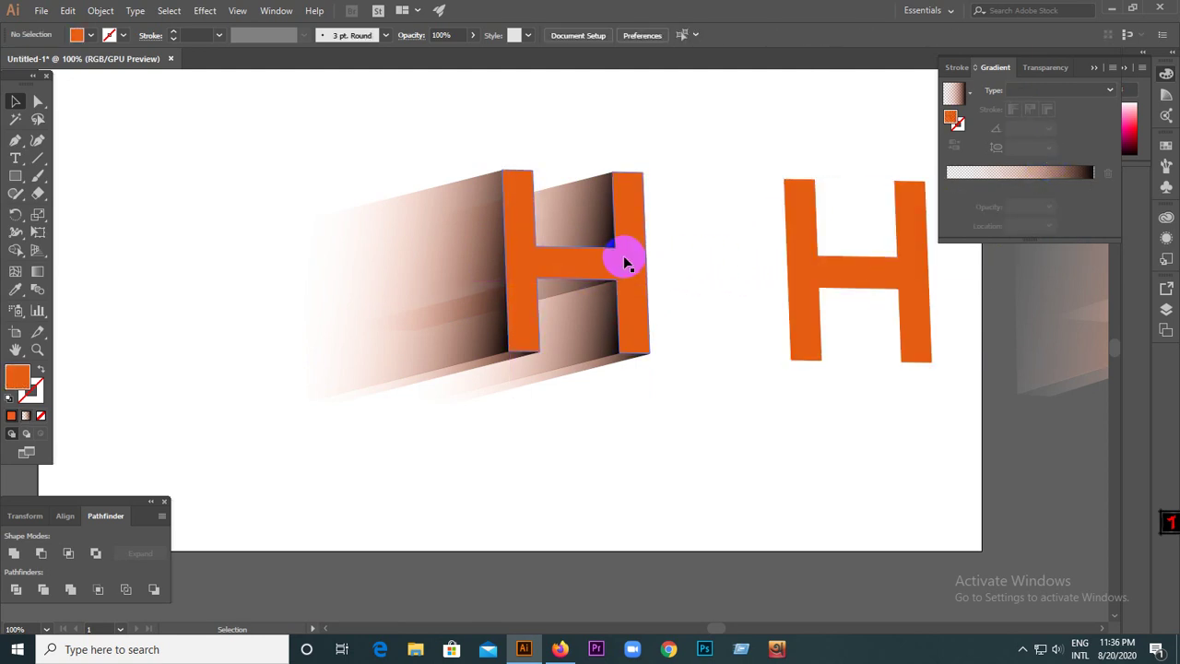
pyautogui.moveTo(521, 266); pyautogui.dragTo(664, 341)
# Change the gradient's right stop to orange and return the front face onto the extrusion.
pyautogui.click(508, 273)
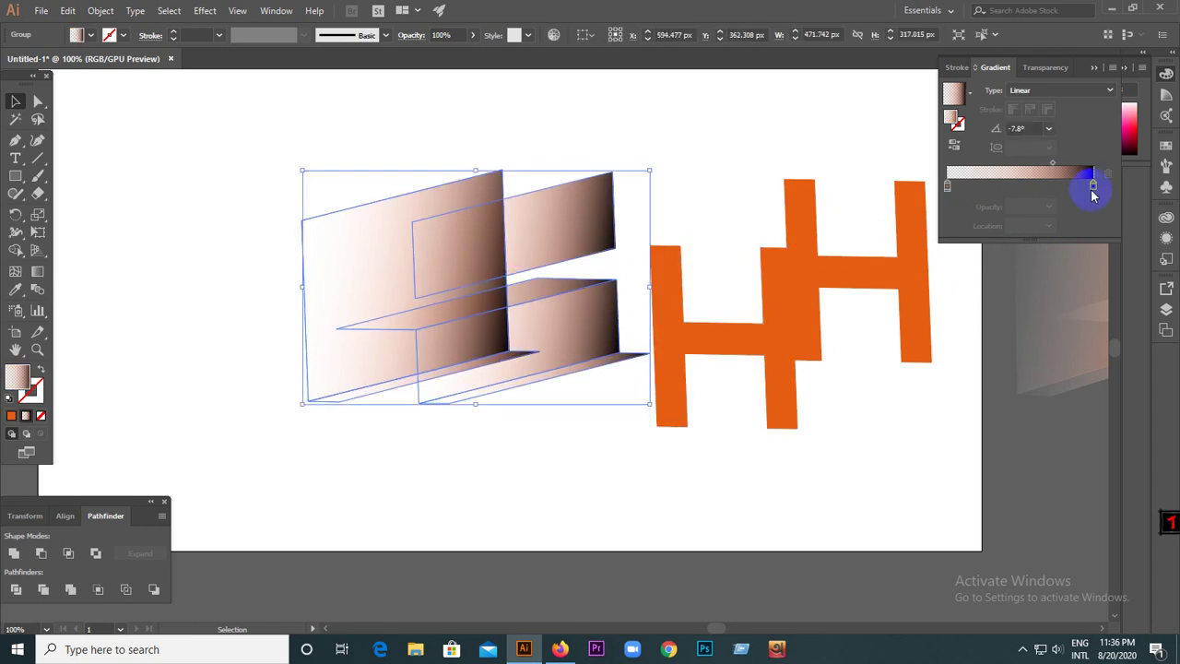
pyautogui.doubleClick(1093, 184)
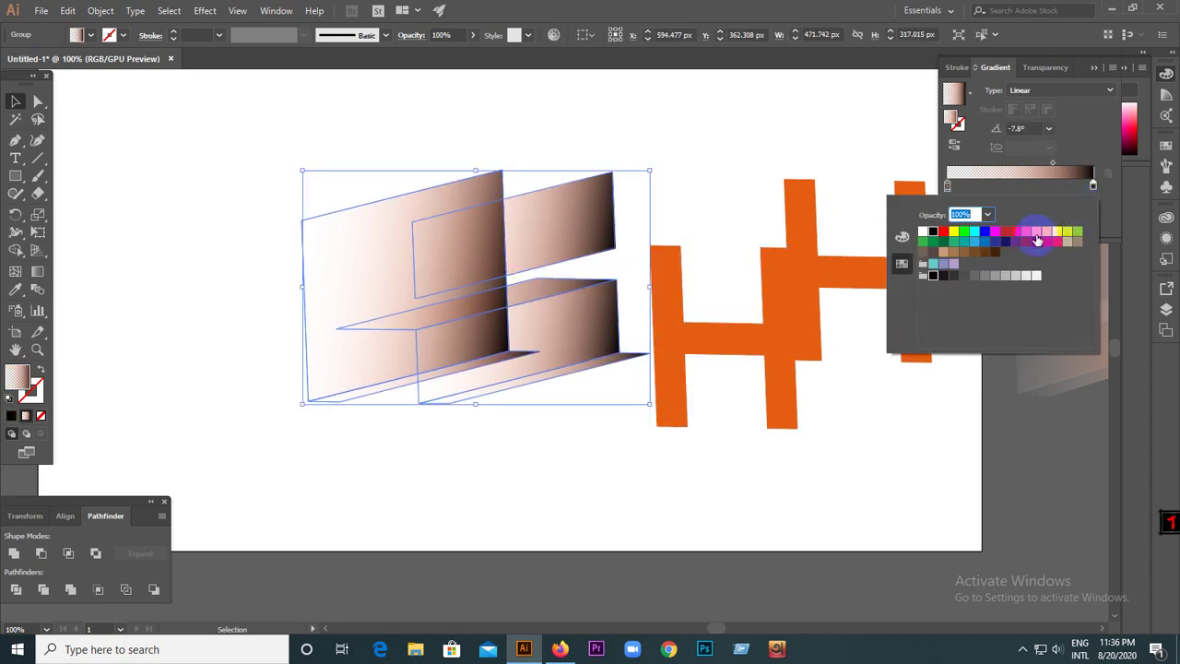
pyautogui.click(1029, 233)
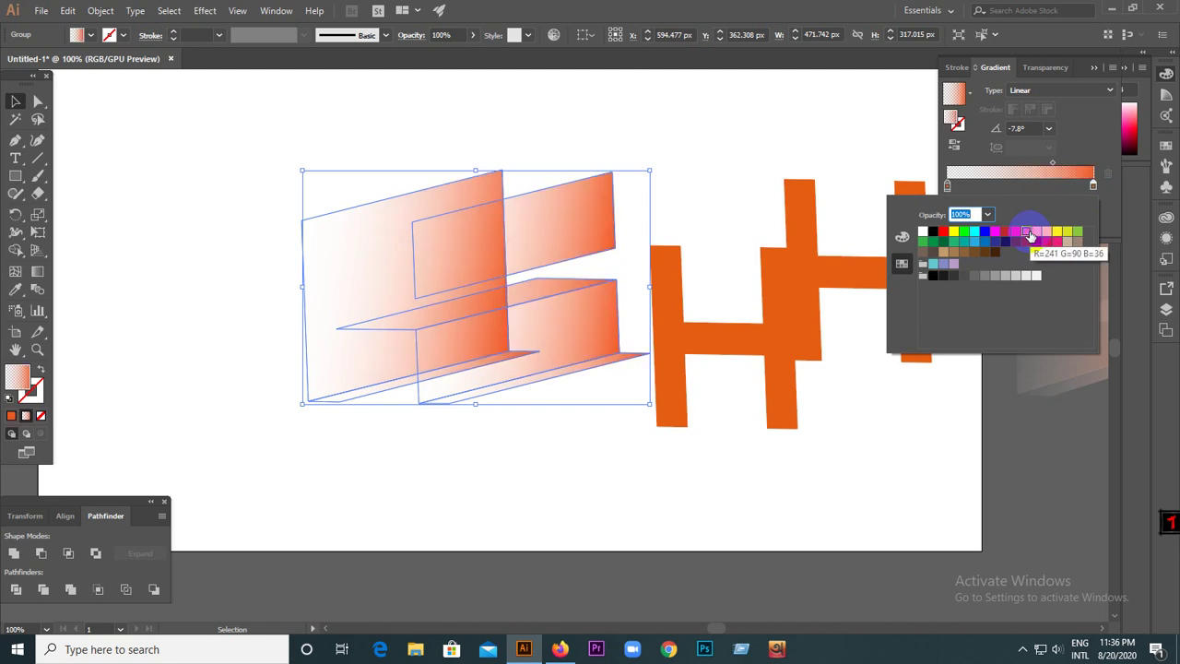
pyautogui.click(678, 167)
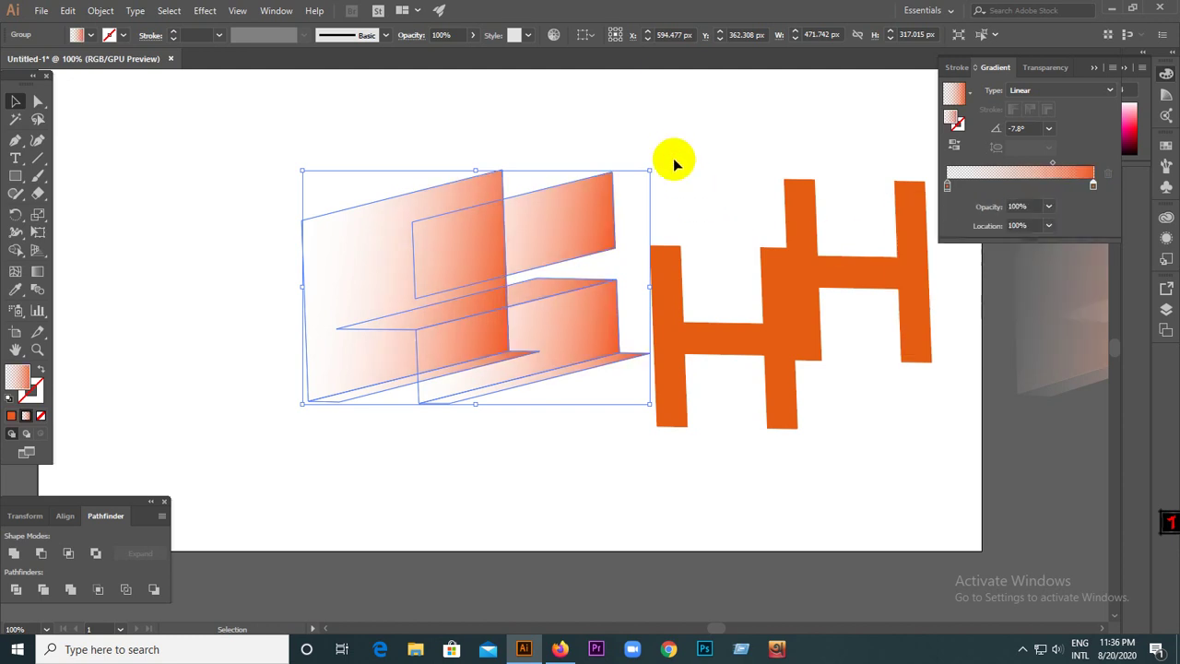
pyautogui.click(710, 234)
pyautogui.moveTo(670, 325); pyautogui.dragTo(527, 250)
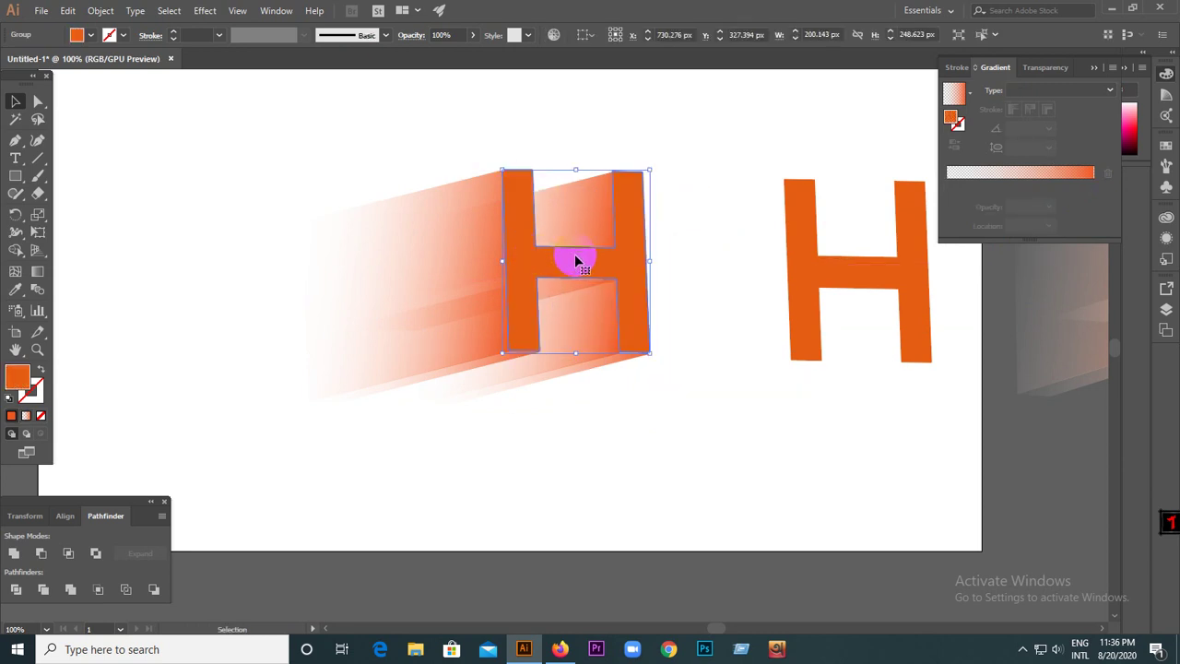
pyautogui.click(672, 205)
pyautogui.click(790, 264)
pyautogui.click(724, 266)
pyautogui.scroll(4, 577, 272)
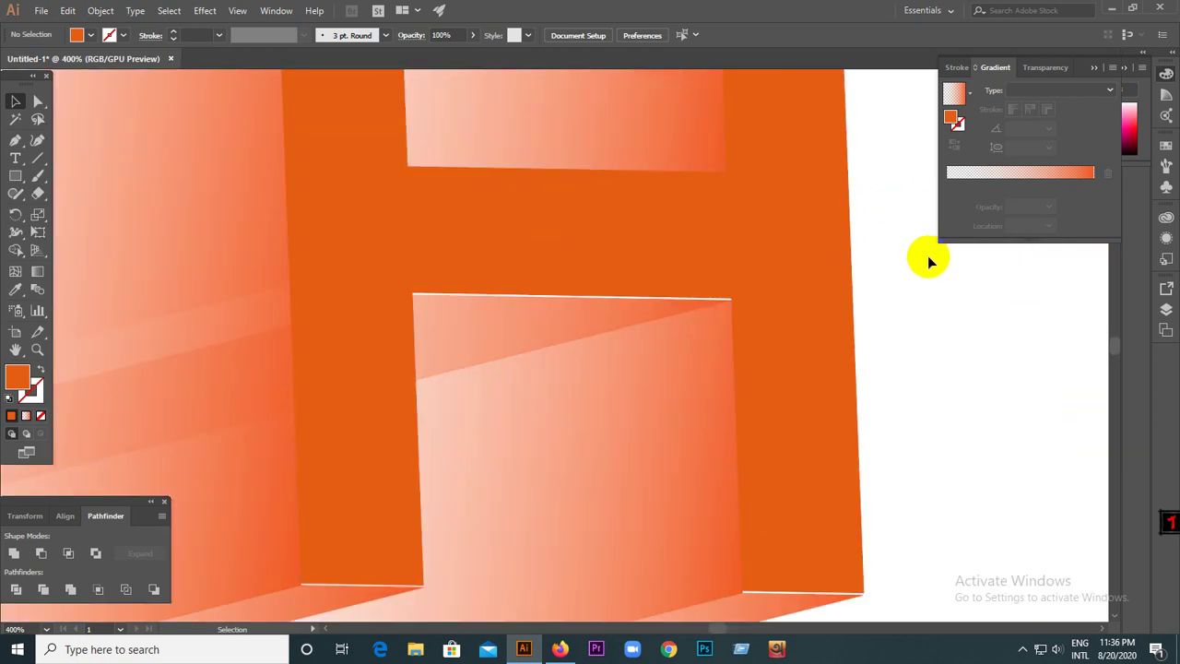
pyautogui.scroll(3, 740, 284)
pyautogui.moveTo(727, 292); pyautogui.dragTo(728, 297)
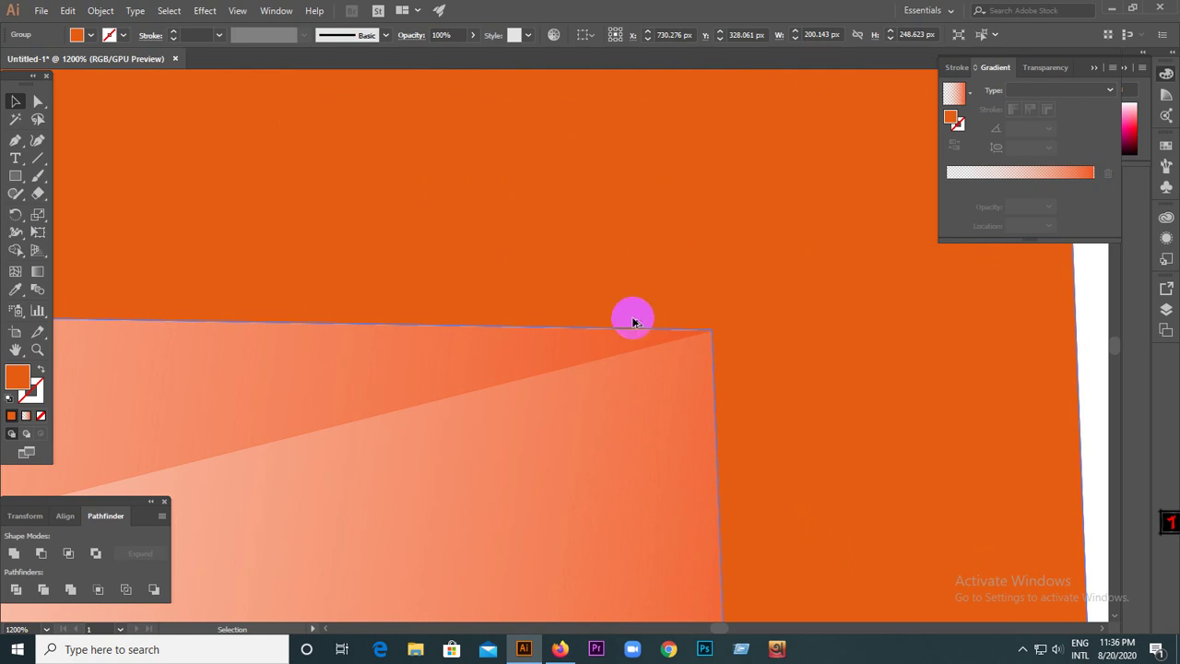
pyautogui.scroll(2, 632, 319)
pyautogui.moveTo(785, 325); pyautogui.dragTo(785, 319)
pyautogui.scroll(-3, 543, 314)
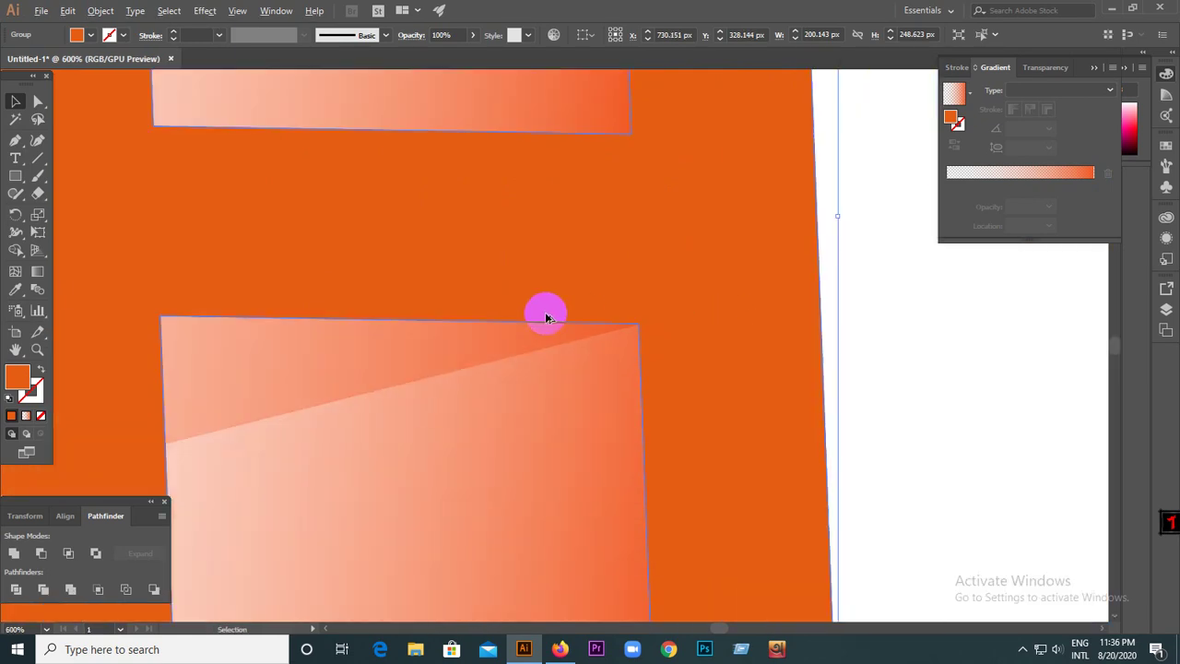
pyautogui.scroll(-3, 543, 314)
pyautogui.click(822, 325)
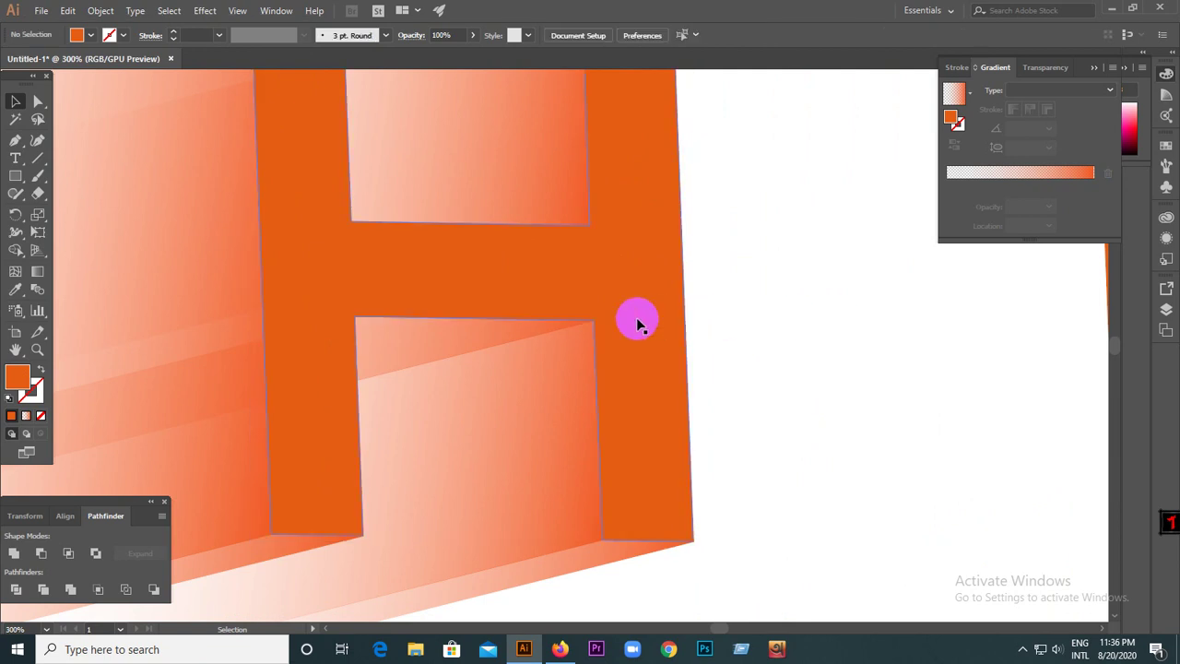
pyautogui.scroll(-2, 633, 316)
pyautogui.scroll(-1, 461, 328)
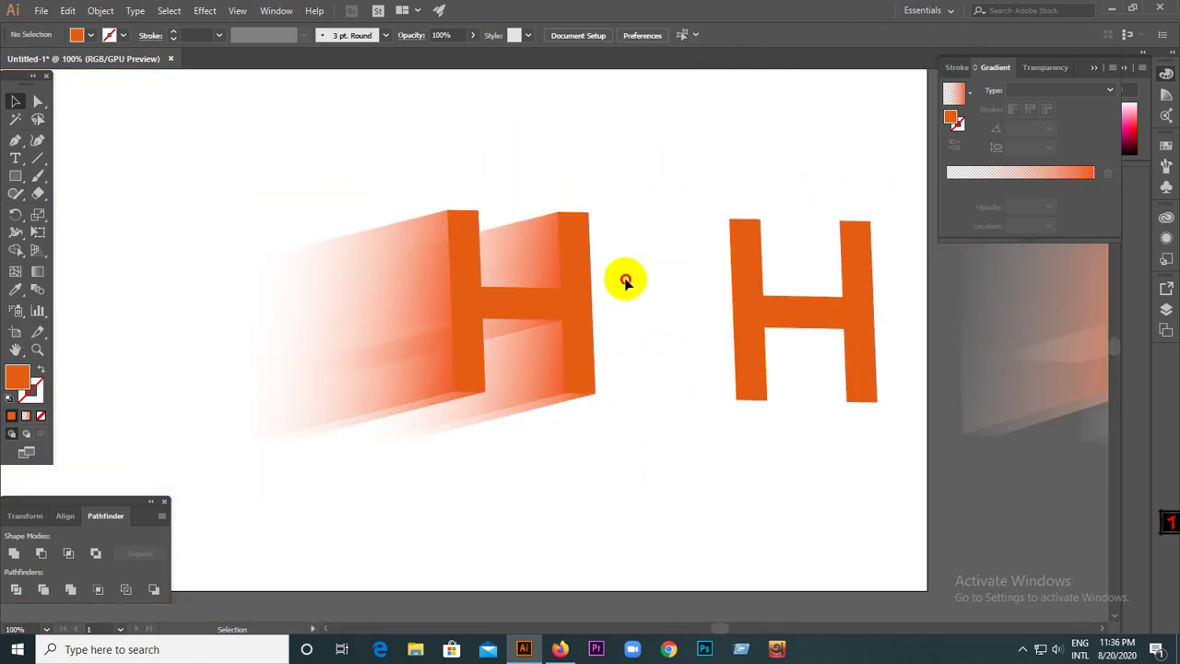
pyautogui.scroll(-1, 629, 276)
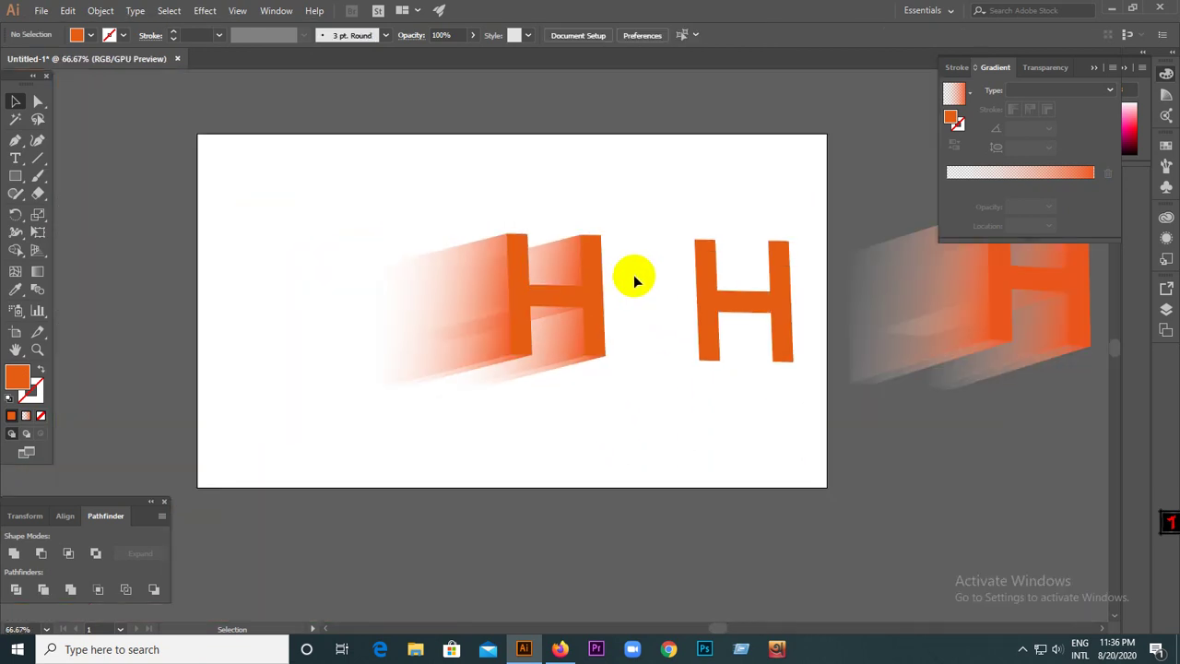
pyautogui.scroll(1, 633, 277)
# Add a gradient stop near 78% and move the spare flat H onto the 3D H's front.
pyautogui.click(368, 313)
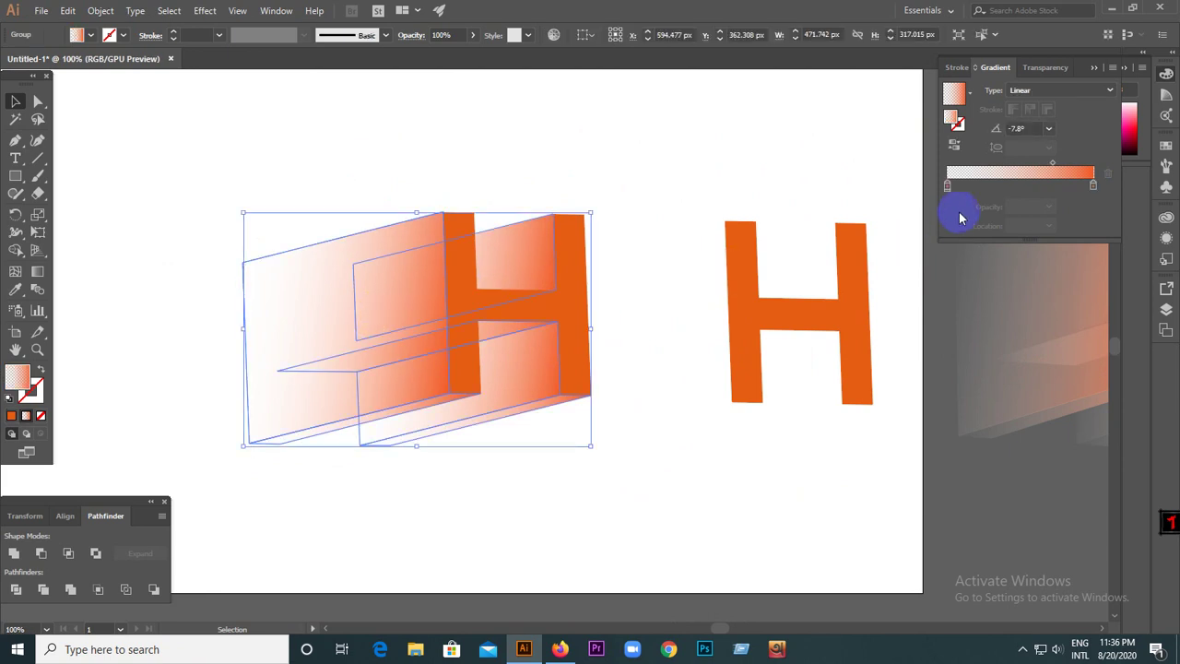
pyautogui.click(1060, 169)
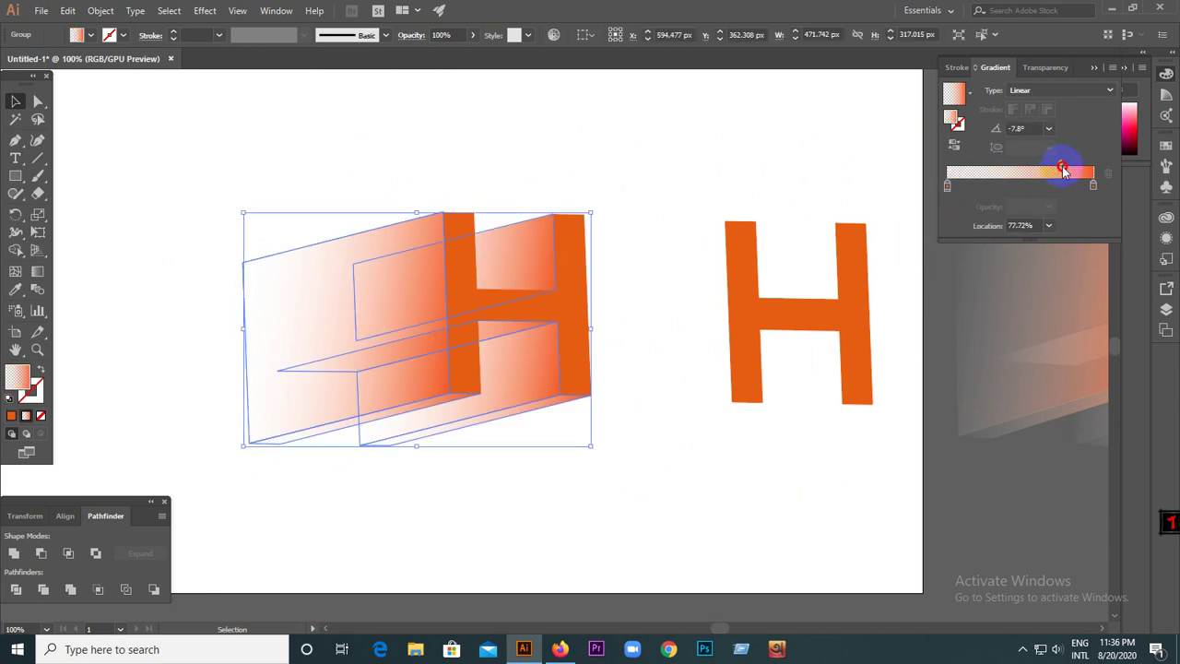
pyautogui.click(658, 160)
pyautogui.moveTo(745, 311)
pyautogui.mouseDown()
pyautogui.moveTo(480, 304)
pyautogui.moveTo(466, 315)
pyautogui.mouseUp()
pyautogui.click(600, 198)
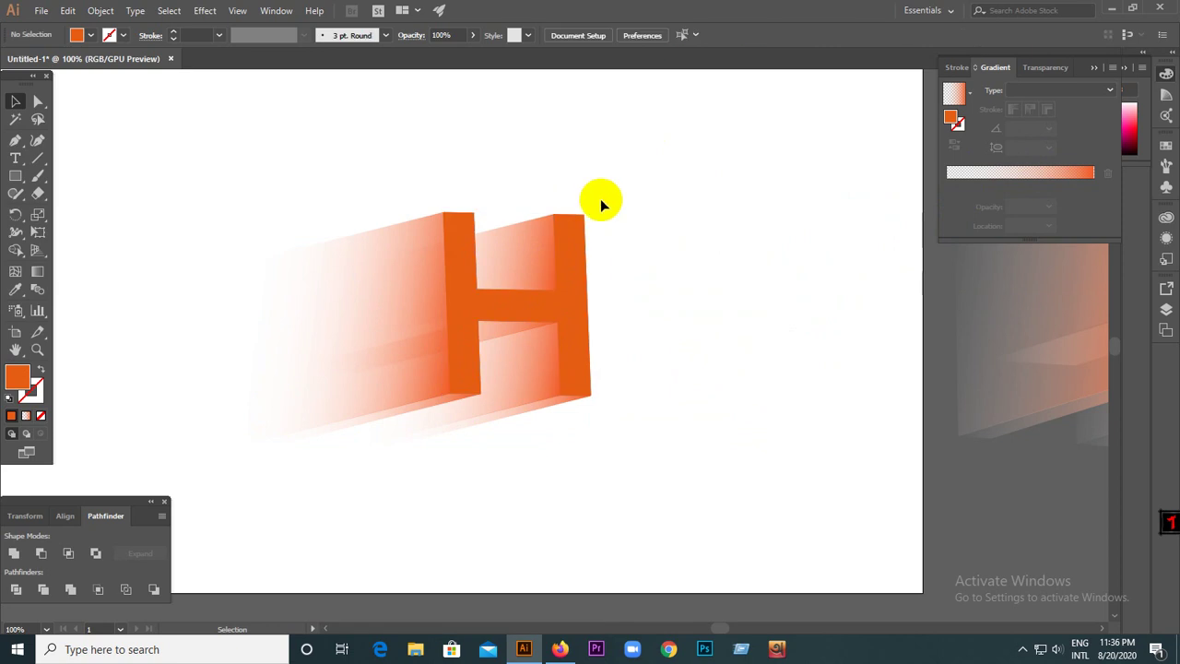
pyautogui.hotkey('ctrl', '-')
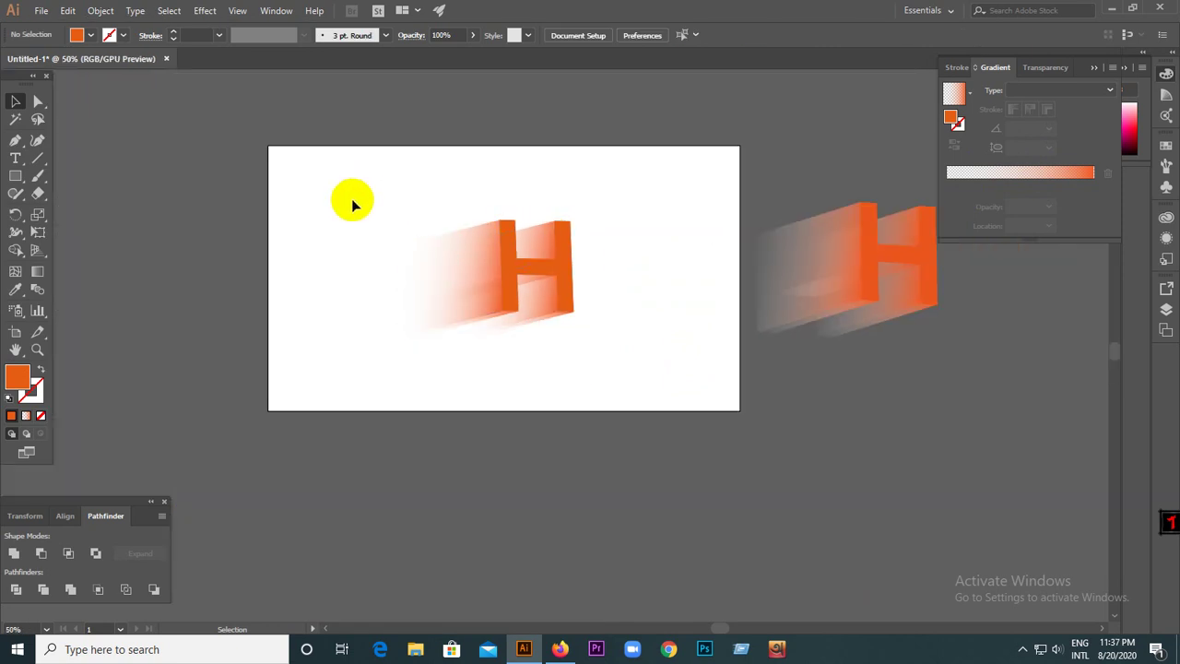
pyautogui.hotkey('ctrl', '+')
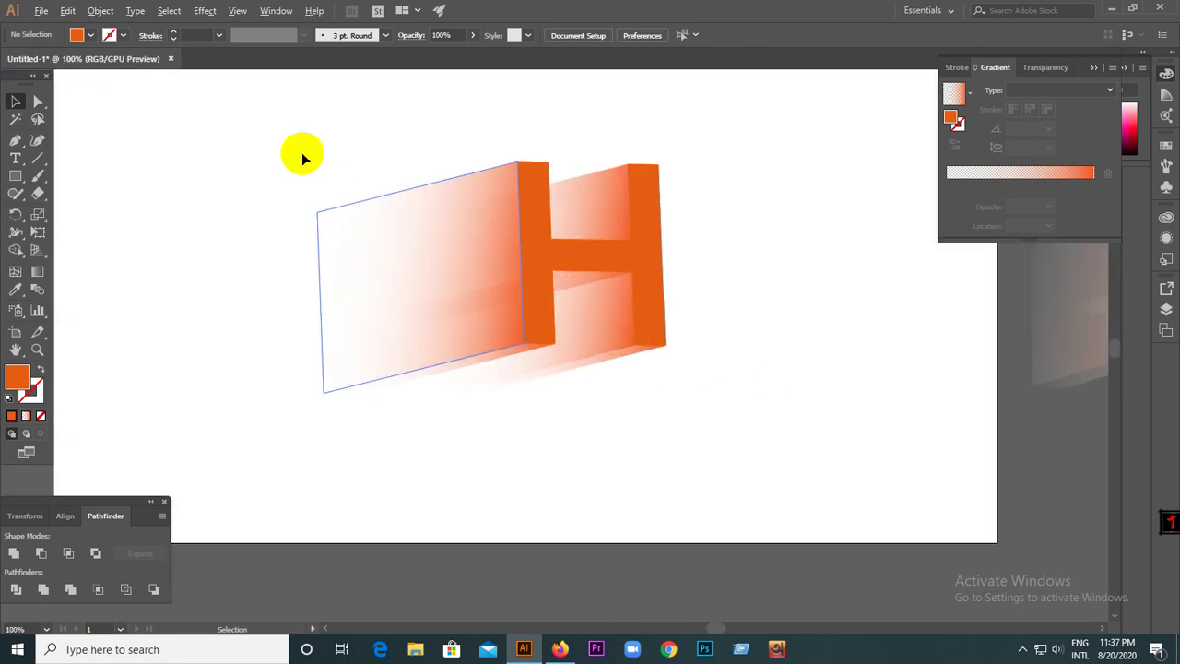
pyautogui.hotkey('ctrl', 'a')
pyautogui.hotkey('ctrl', 'shift', 'a')
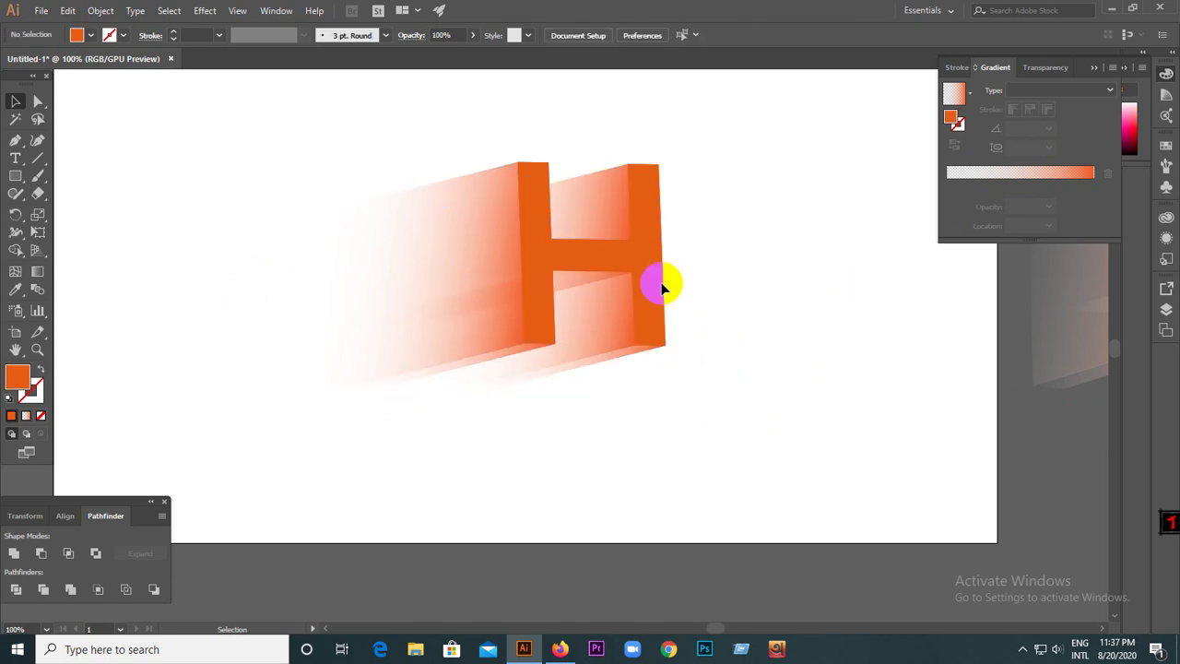
pyautogui.click(443, 304)
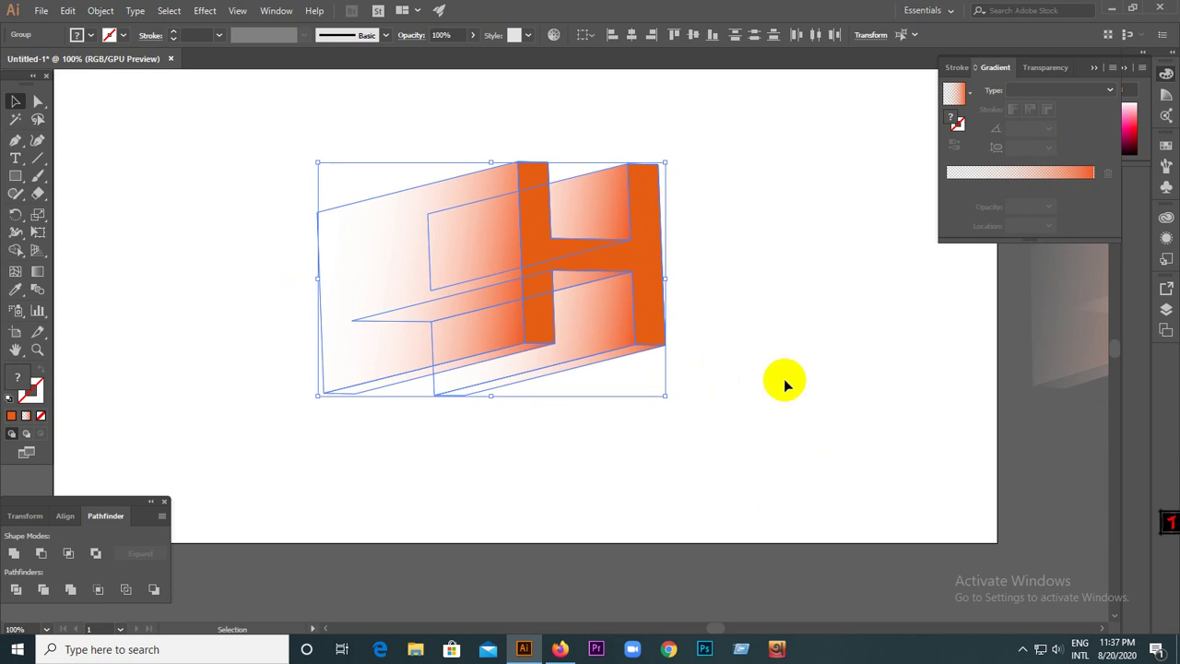
pyautogui.click(630, 303)
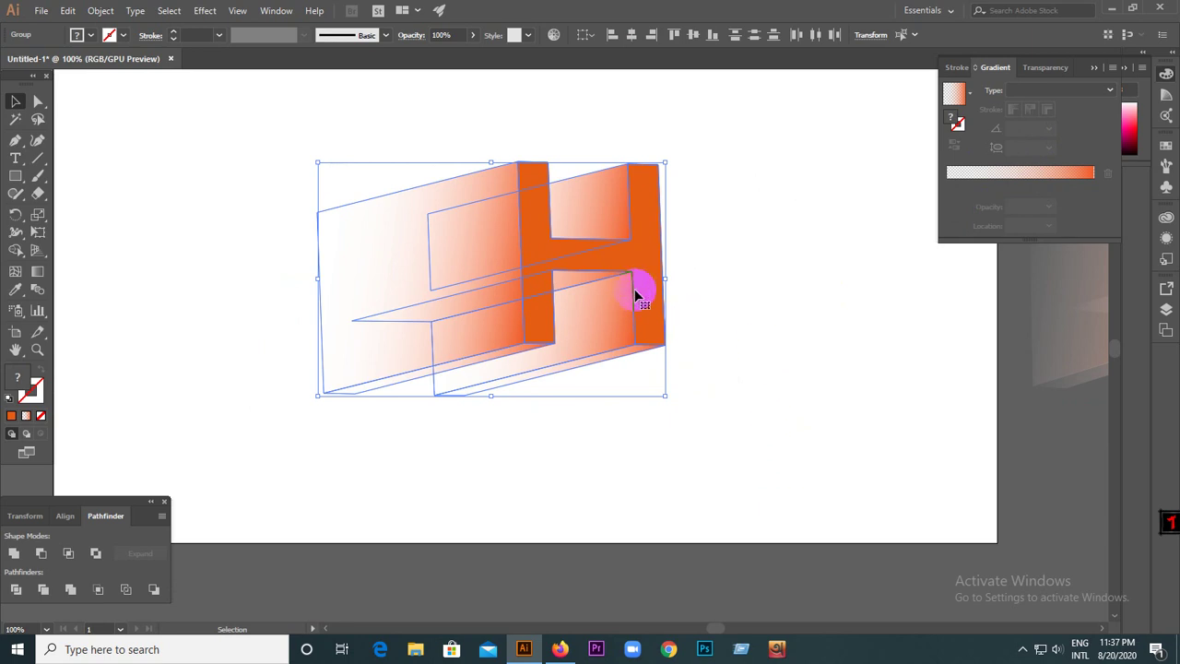
pyautogui.click(758, 251)
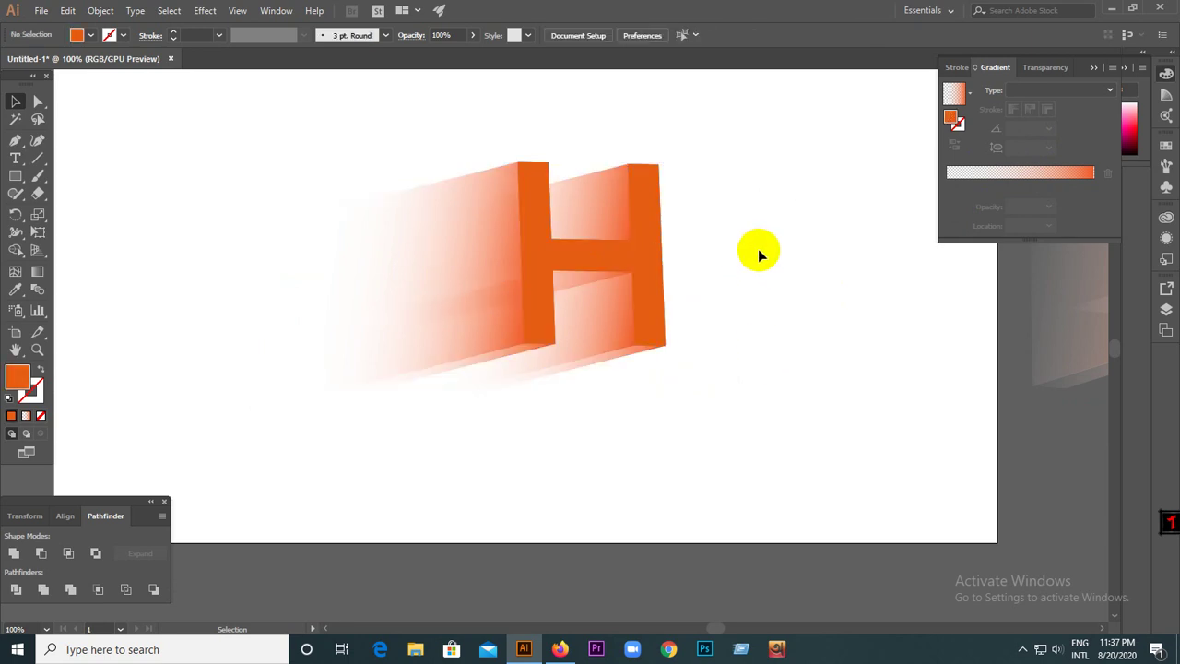